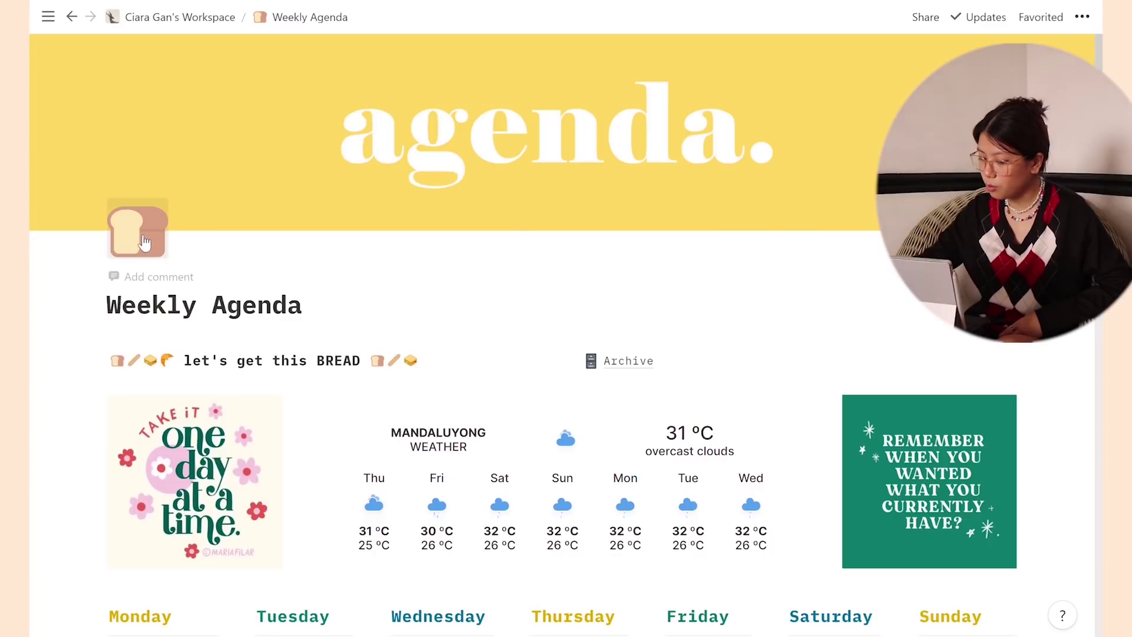
Change the Weekly Agenda page icon to the sandwich emoji.
click(145, 243)
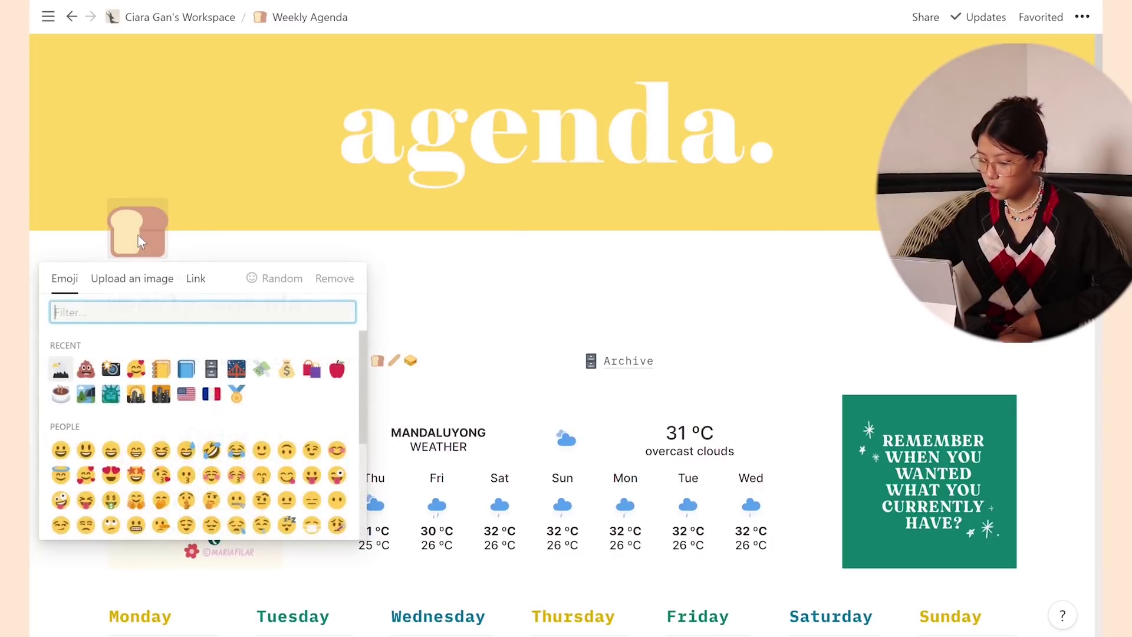
click(165, 397)
key(ctrl+z)
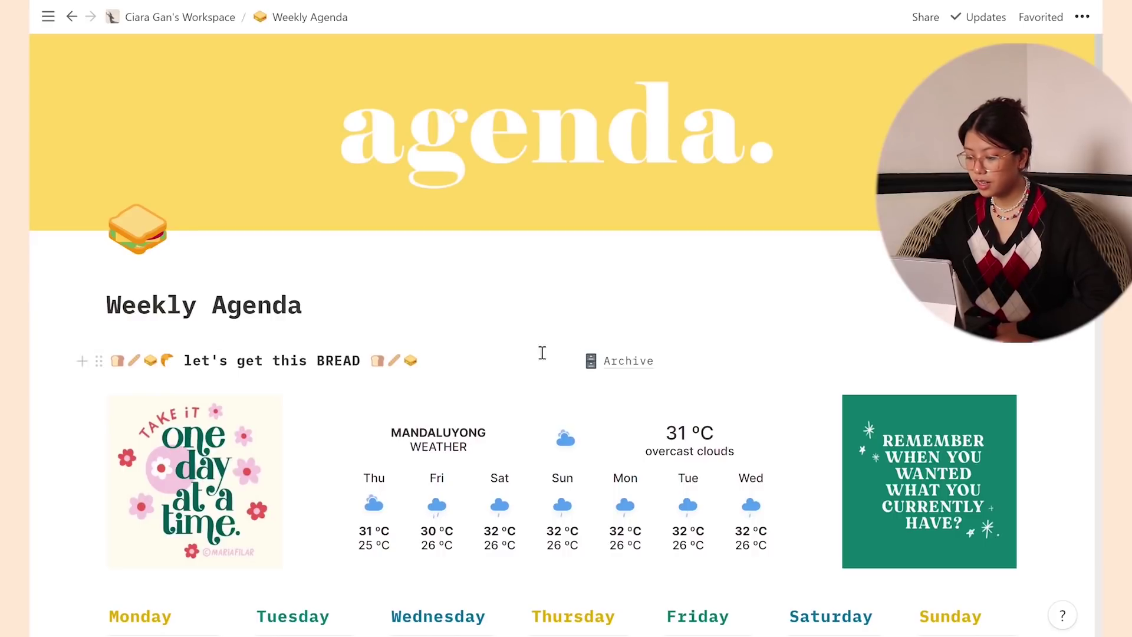
Open the Archive page to view the list of past weeks and return to the Weekly Agenda page.
click(635, 371)
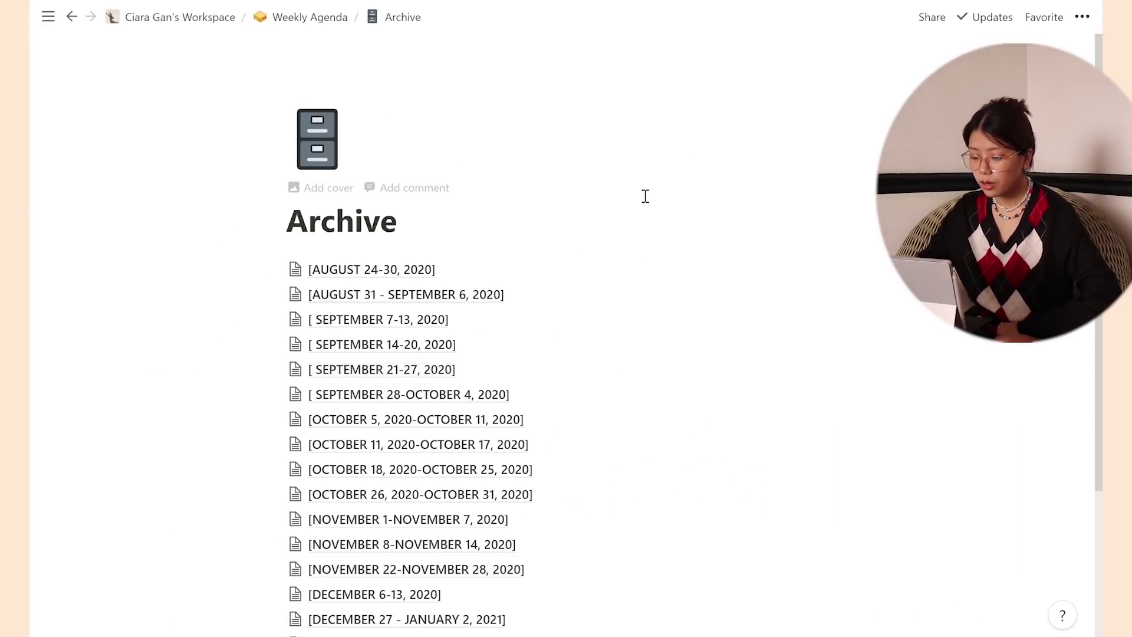
click(287, 18)
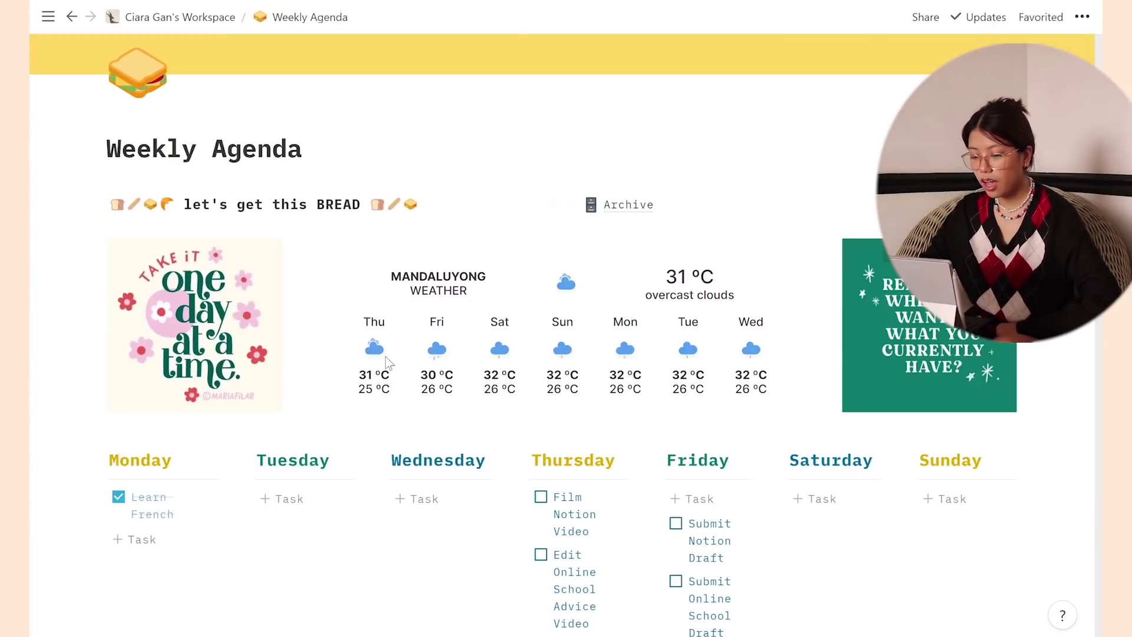
scroll(439, 383, up, 3)
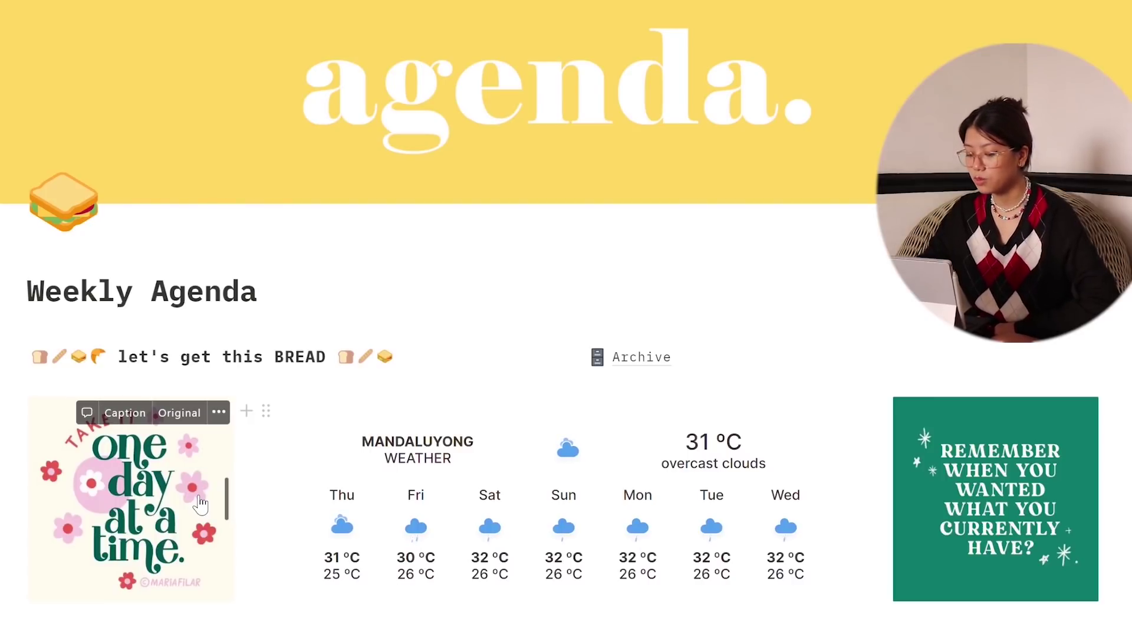
scroll(242, 470, down, 3)
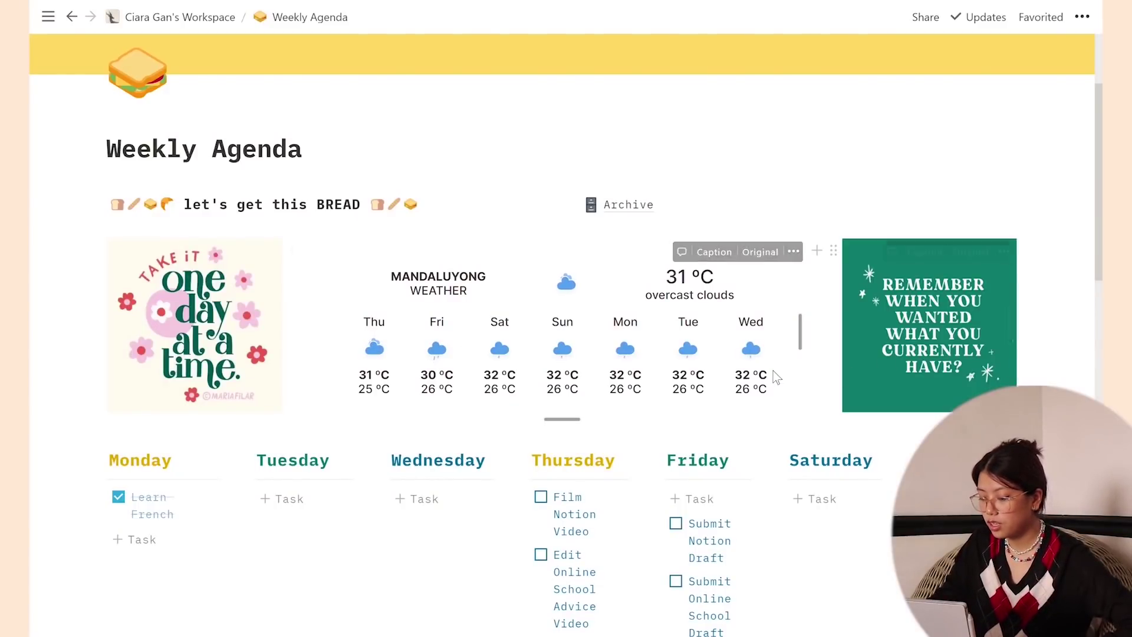
Try dark mode on the embedded weather widget and restore its light mode.
mouse_move(771, 412)
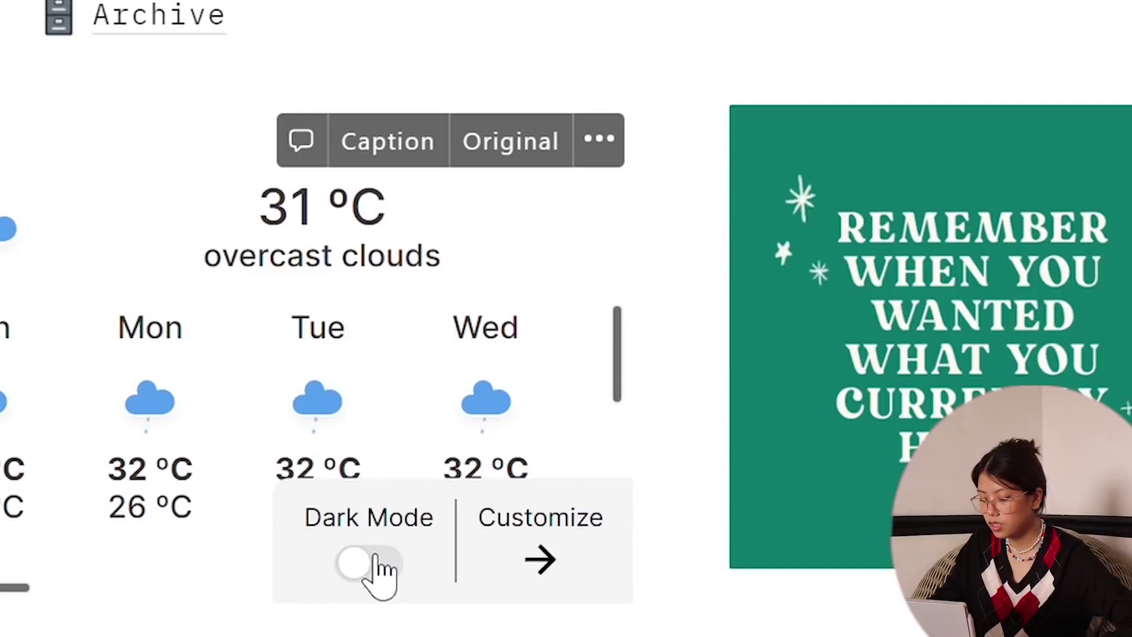
click(709, 412)
click(378, 563)
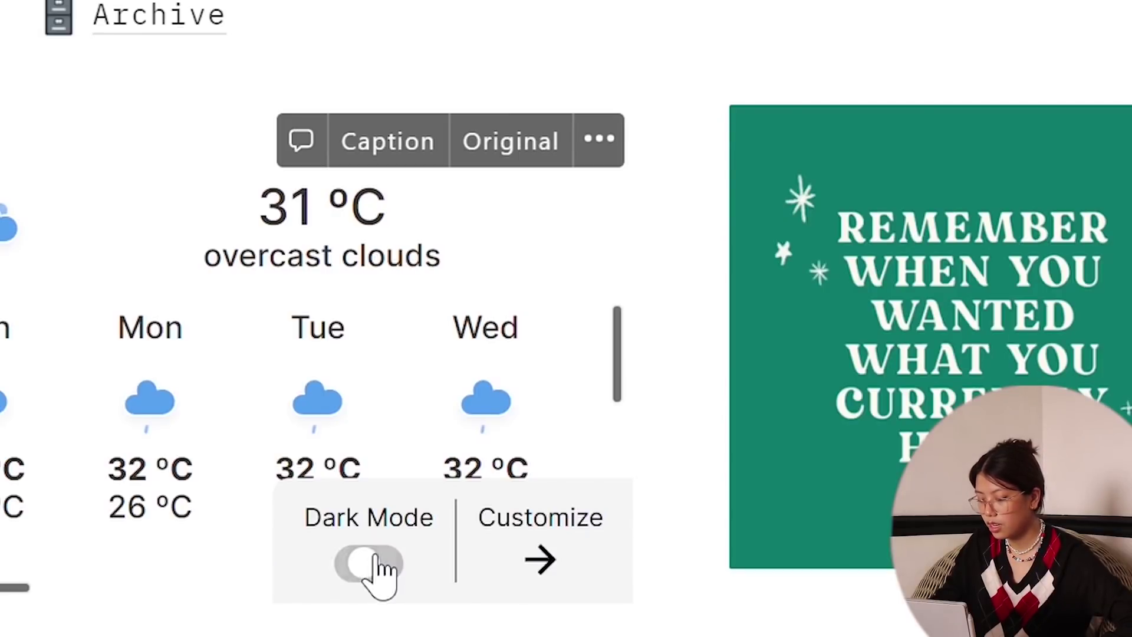
click(378, 563)
click(379, 563)
click(379, 563)
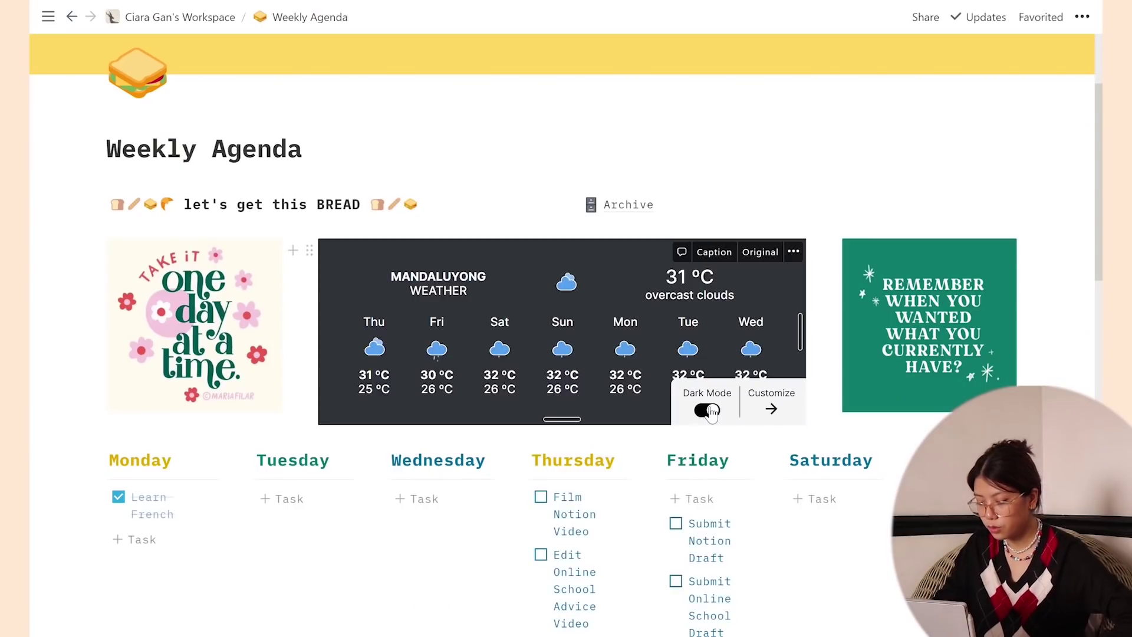
click(709, 411)
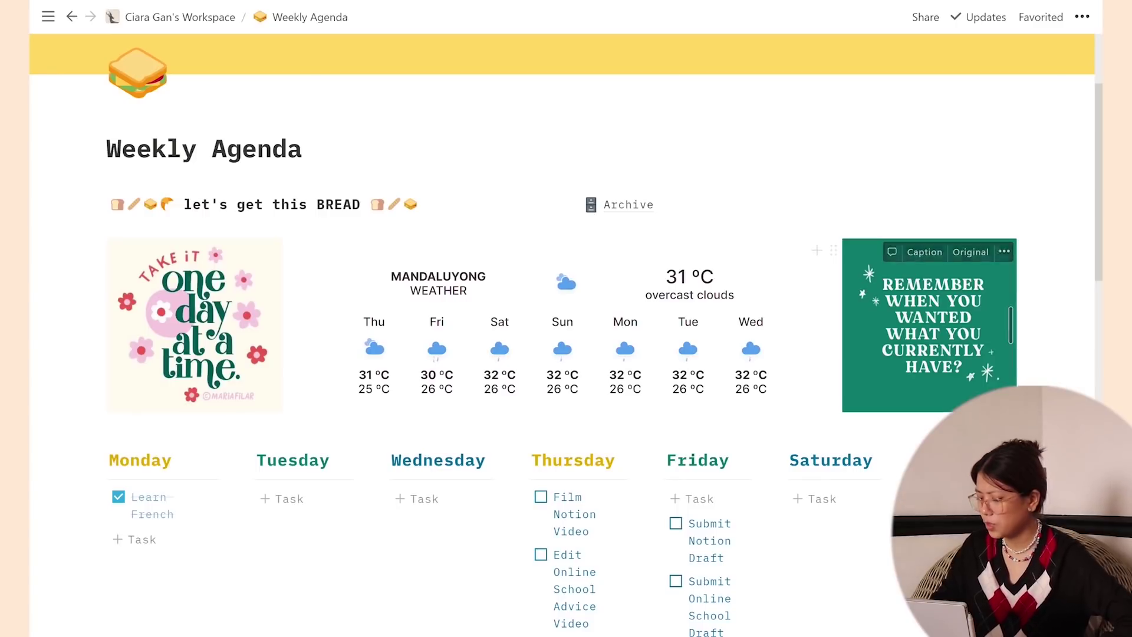
Add a new task from the template under Tuesday and mark it as done.
scroll(321, 375, down, 3)
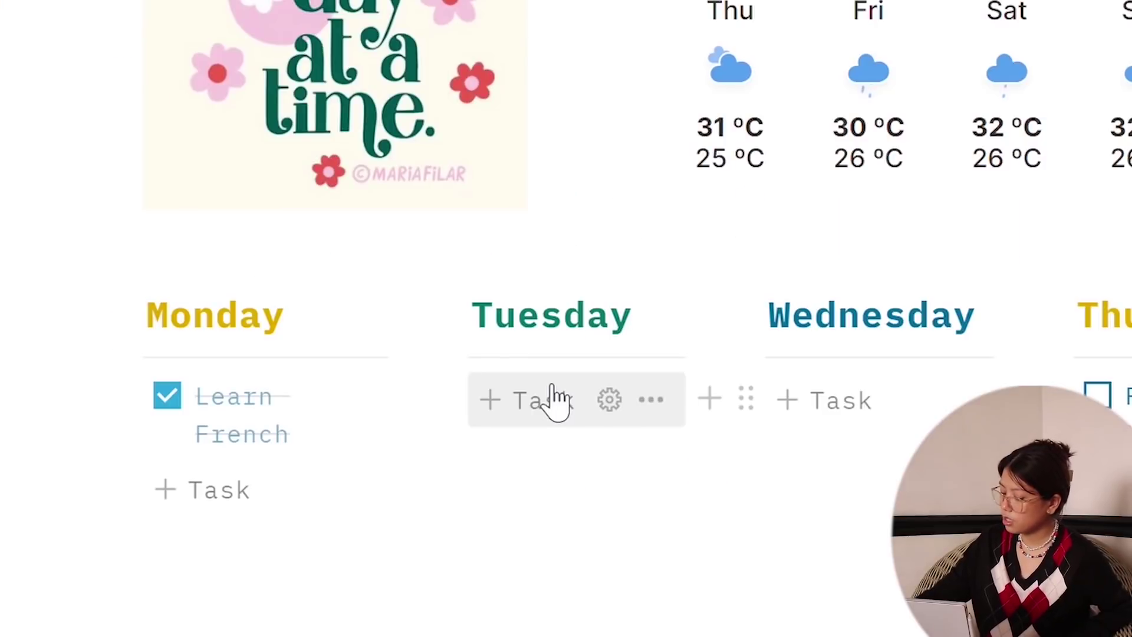
click(555, 400)
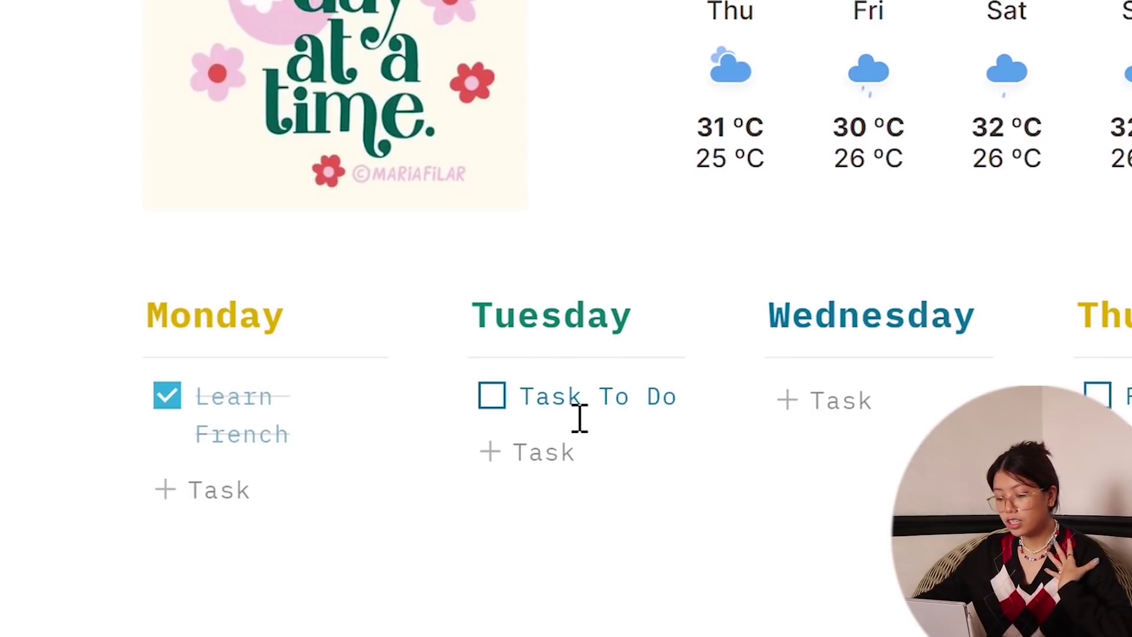
click(512, 396)
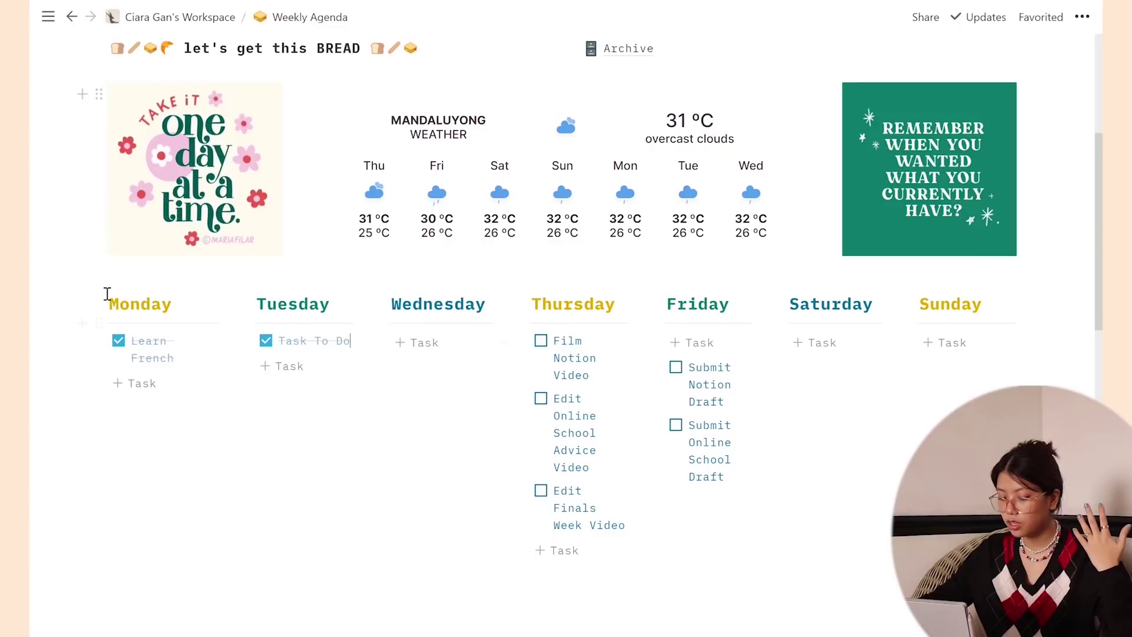
drag(62, 292, 1038, 584)
scroll(624, 260, up, 5)
key(Escape)
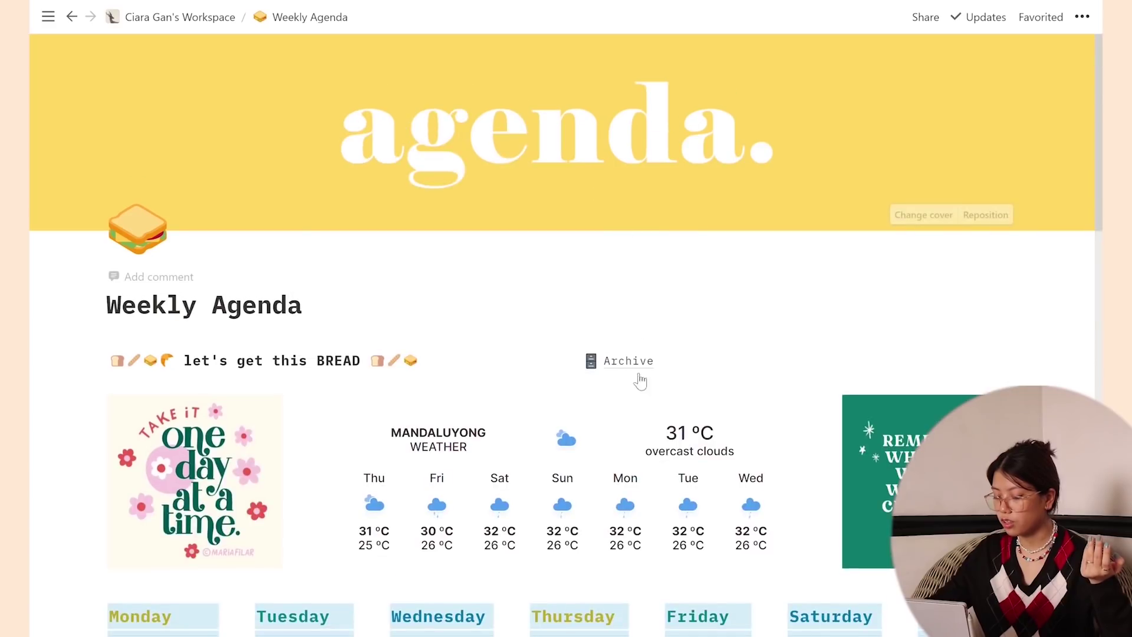
Open the original Month at a Glance database, copy its link and return to the Weekly Agenda page.
scroll(437, 397, down, 8)
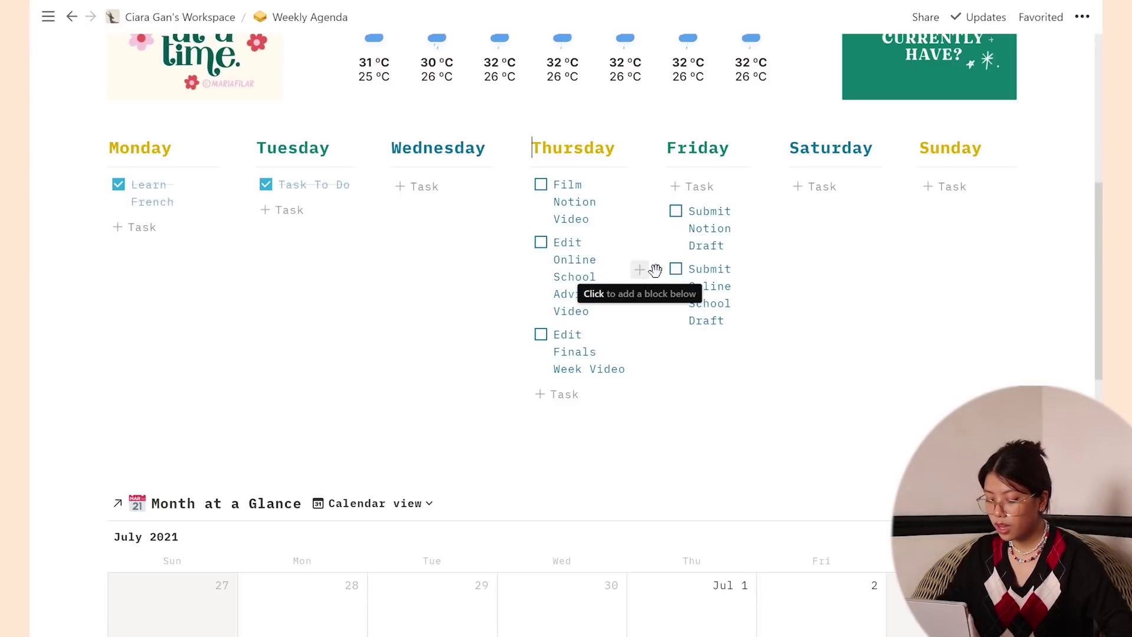
scroll(318, 413, down, 3)
scroll(319, 415, down, 1)
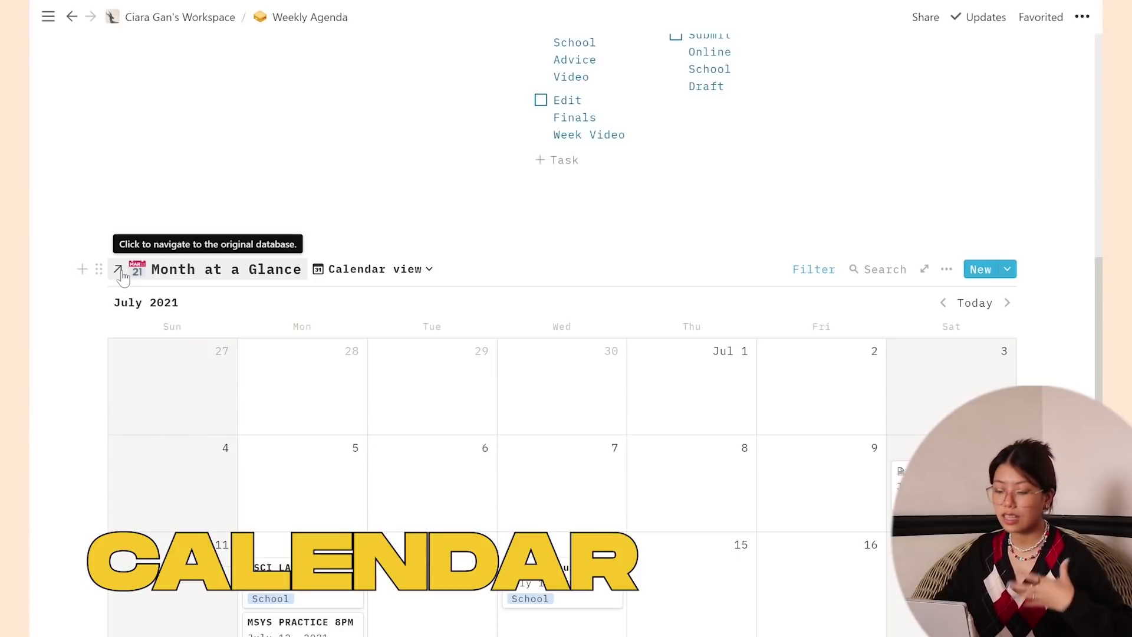
scroll(132, 238, up, 1)
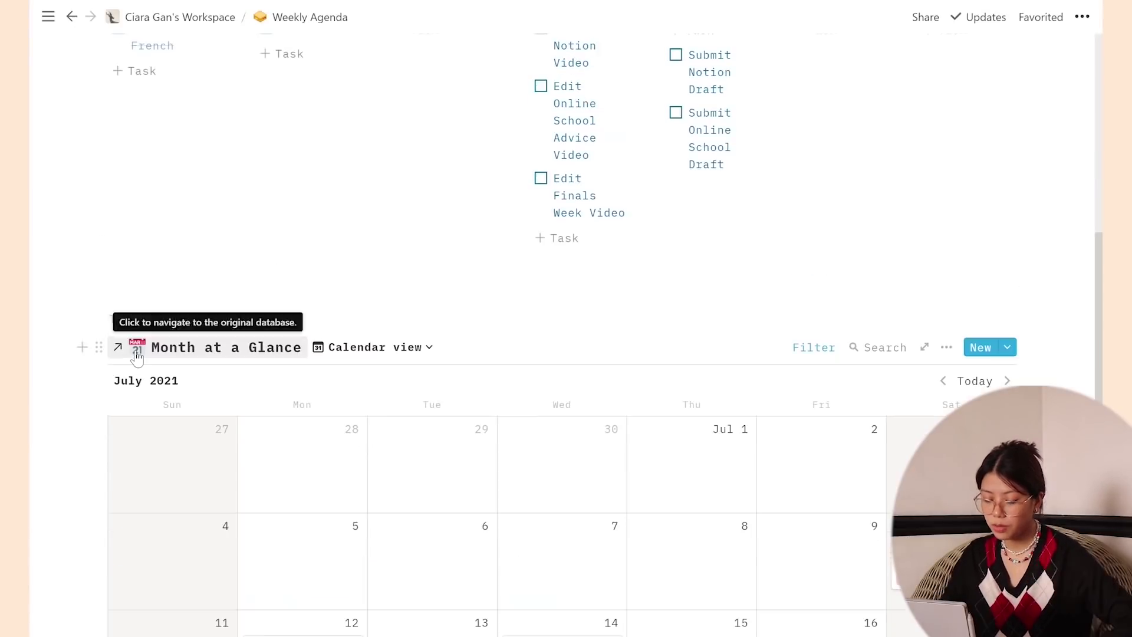
click(116, 348)
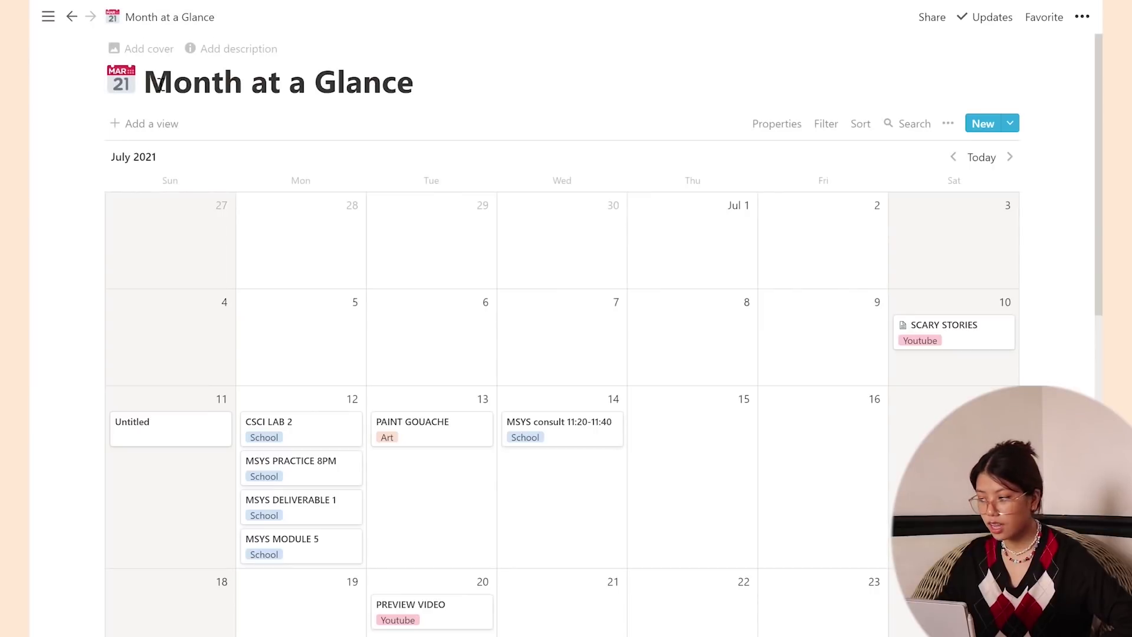
click(1083, 17)
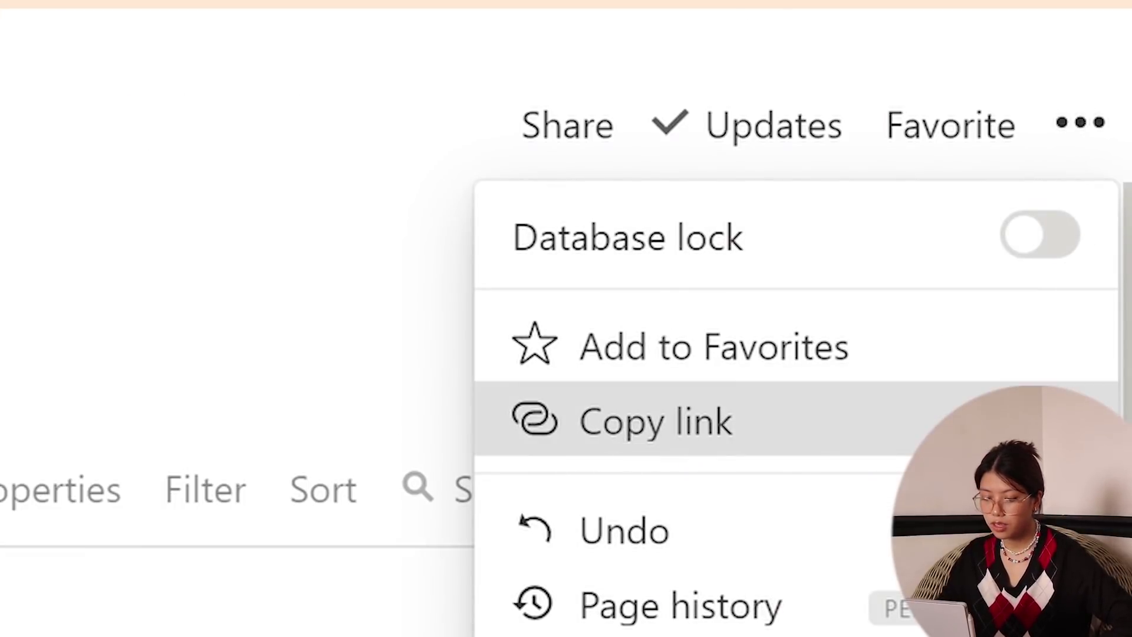
click(621, 447)
click(22, 43)
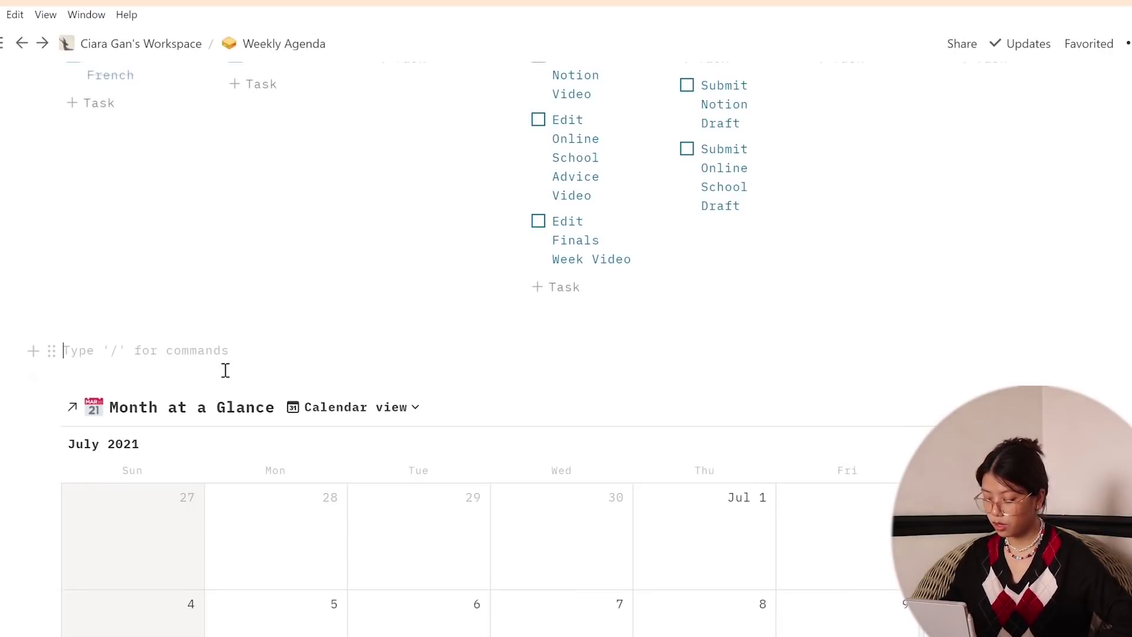
Create a linked Month at a Glance database from the copied link above the existing calendar and add a Calendar view to it.
text(/)
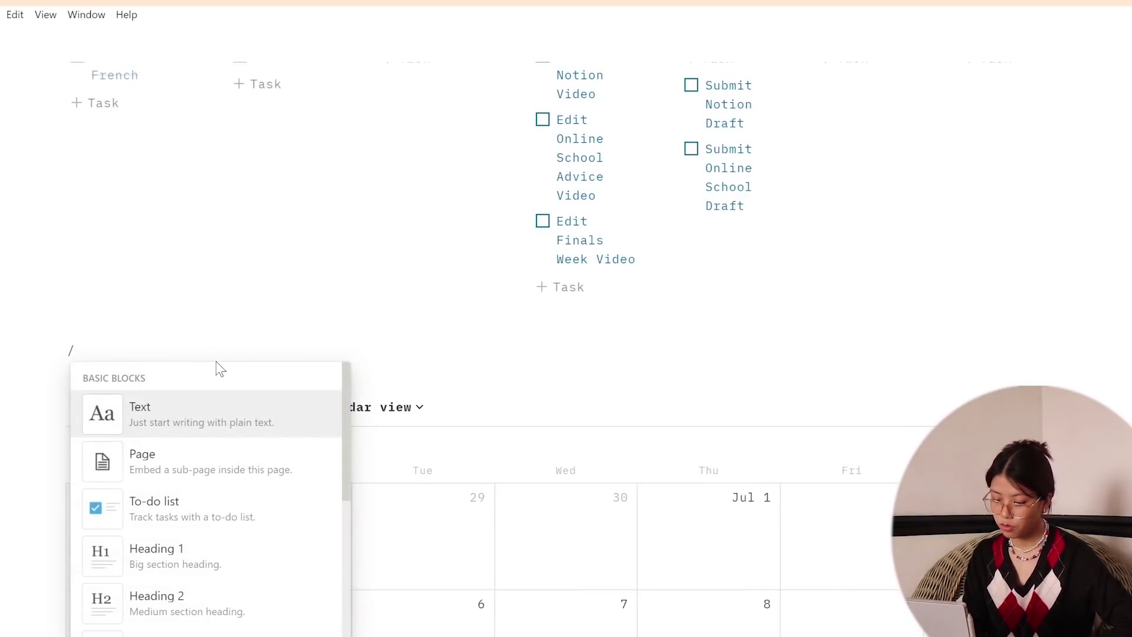
key(ctrl+v)
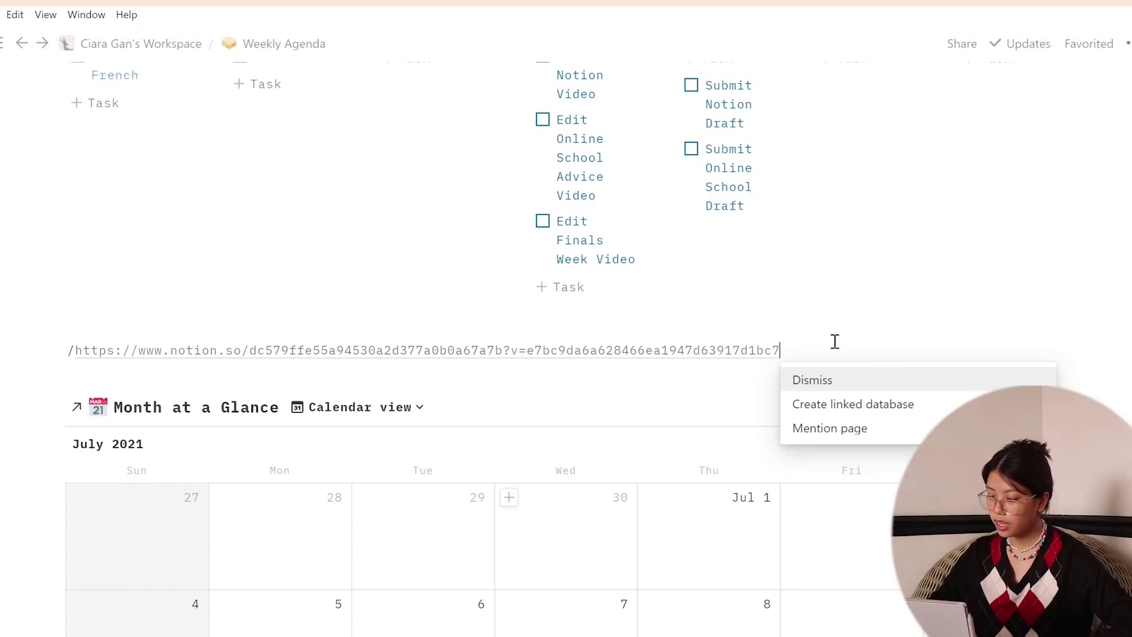
click(862, 413)
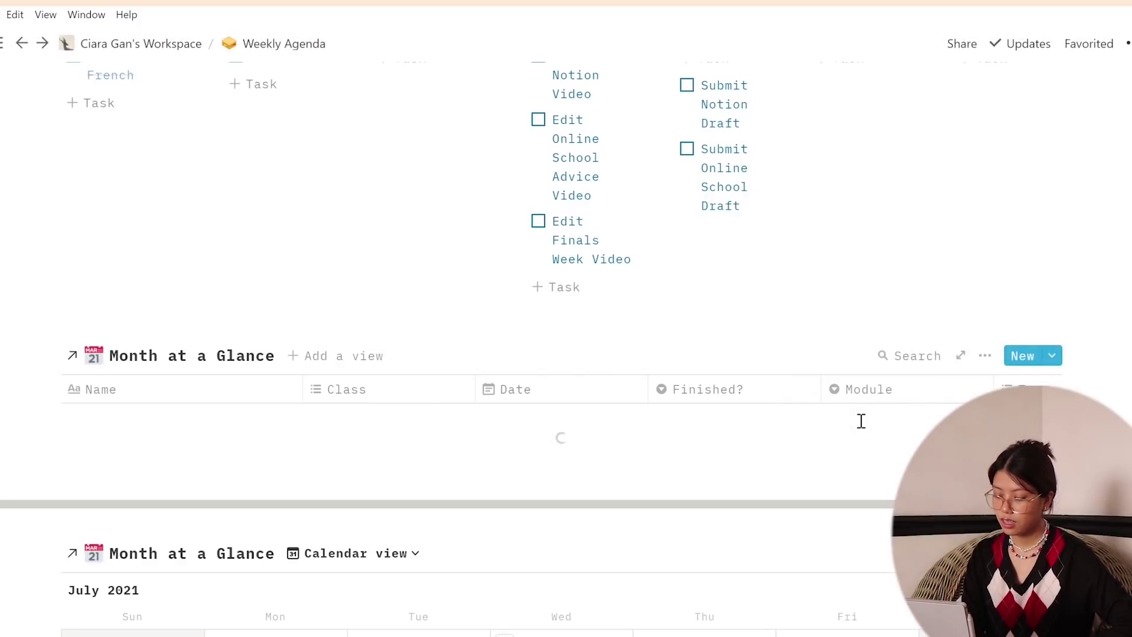
click(312, 357)
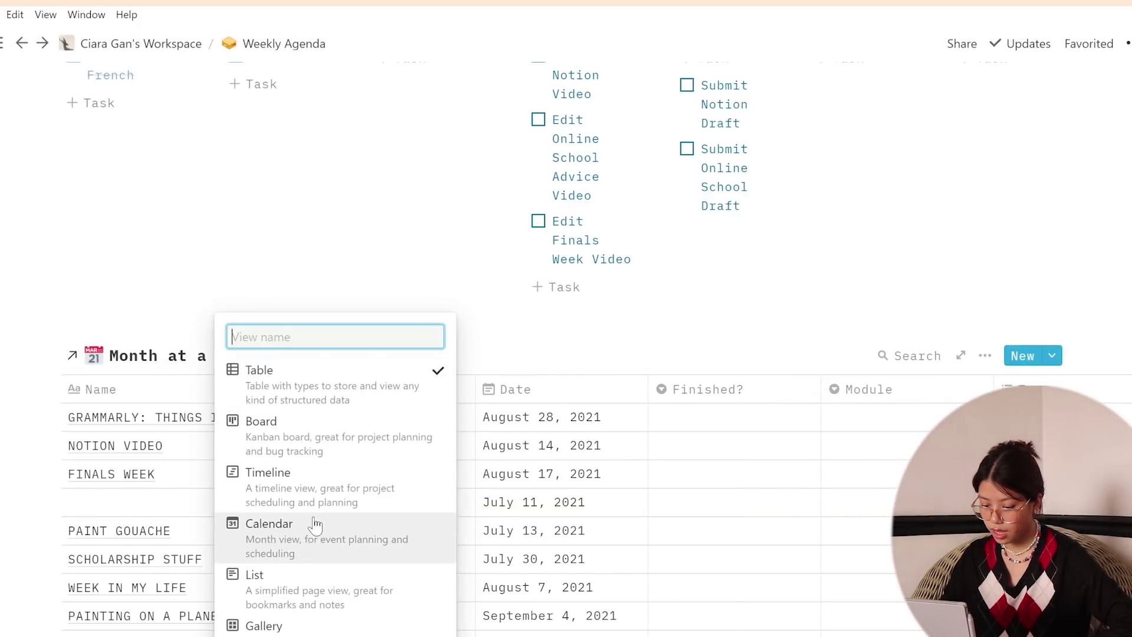
click(319, 547)
key(Return)
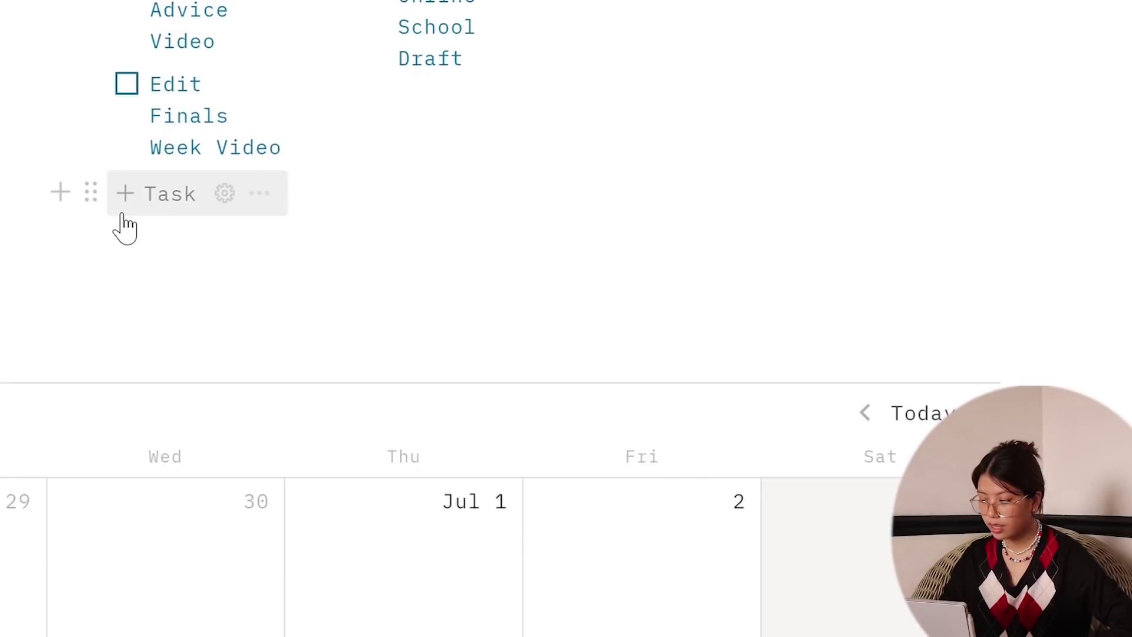
Examine the tag filter rules of the Month at a Glance calendar view.
click(648, 218)
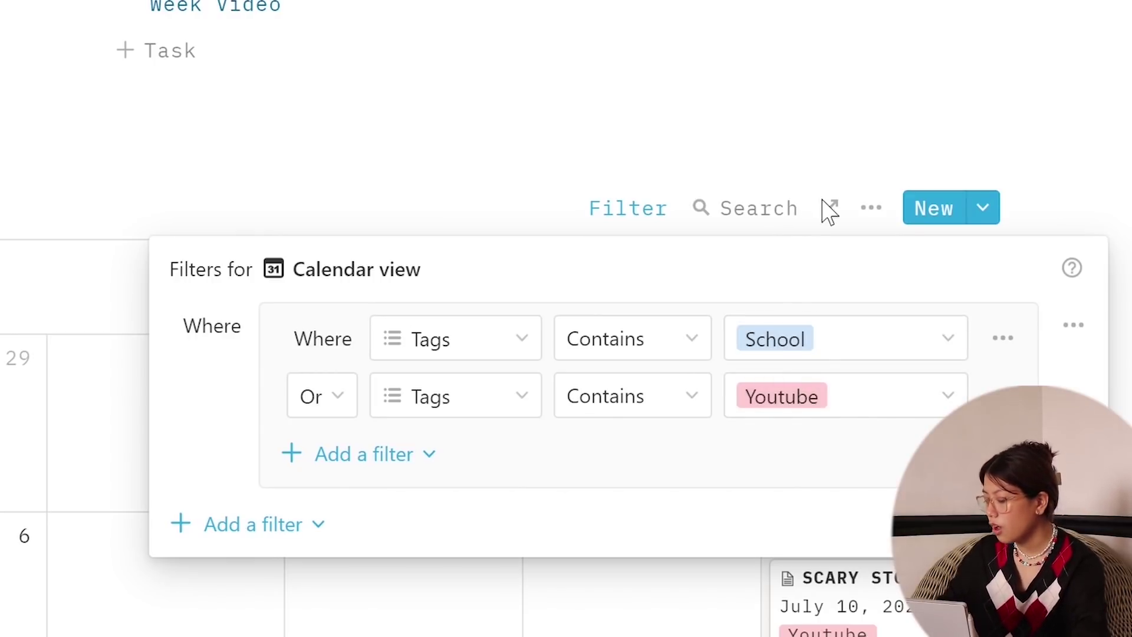
click(873, 212)
Try toggling the Date, Class and Tags properties of the calendar view and restore their original visibility.
click(872, 209)
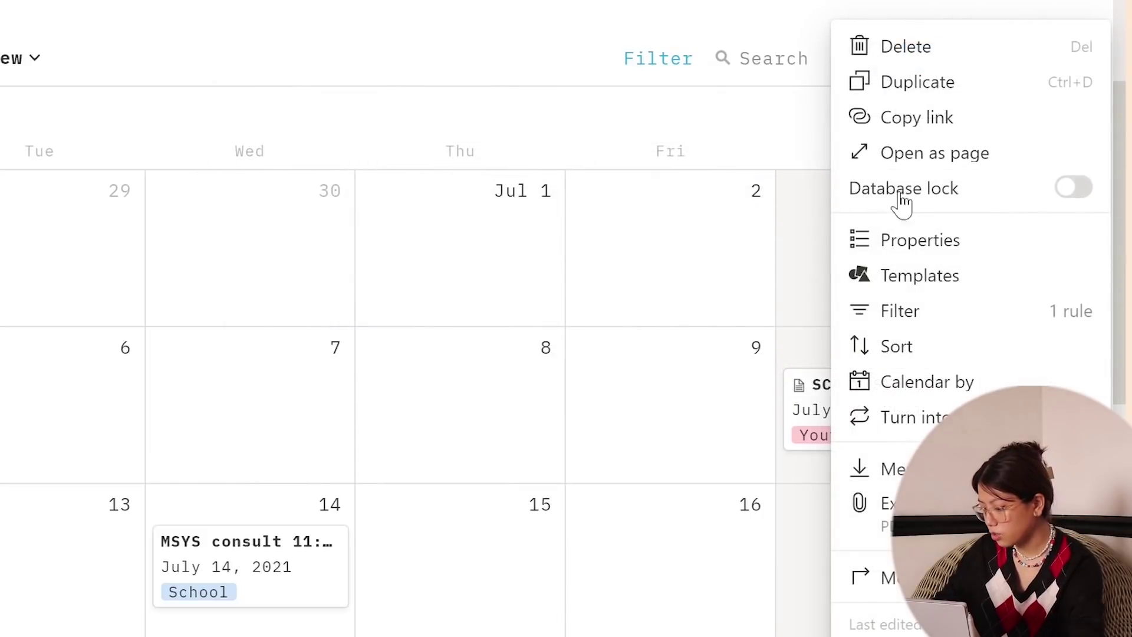
click(913, 248)
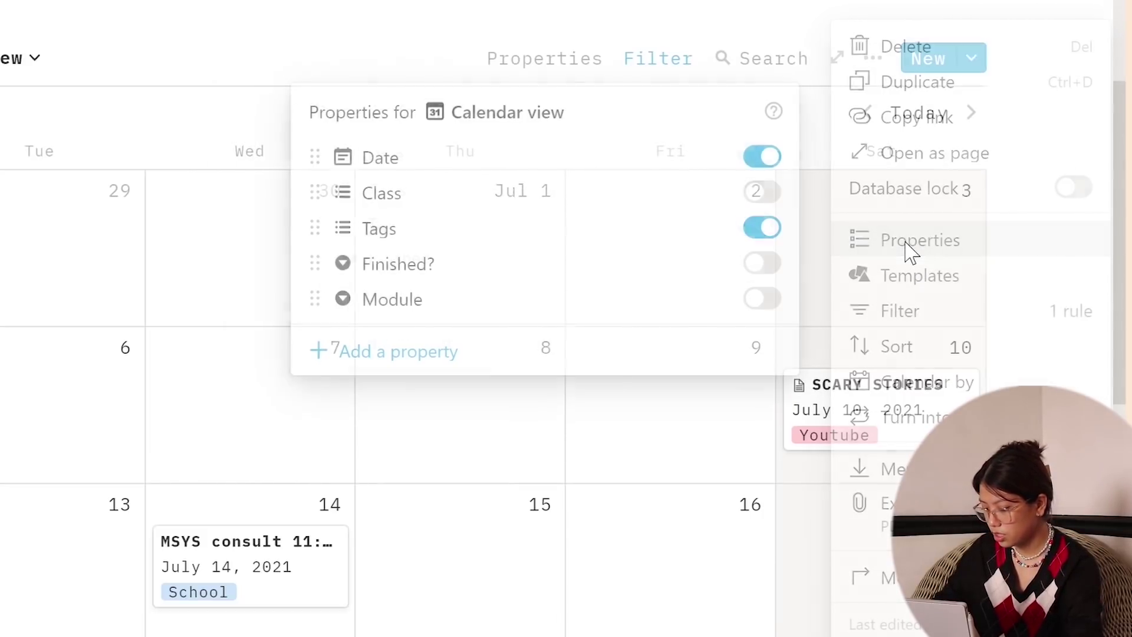
click(766, 157)
click(771, 158)
click(774, 195)
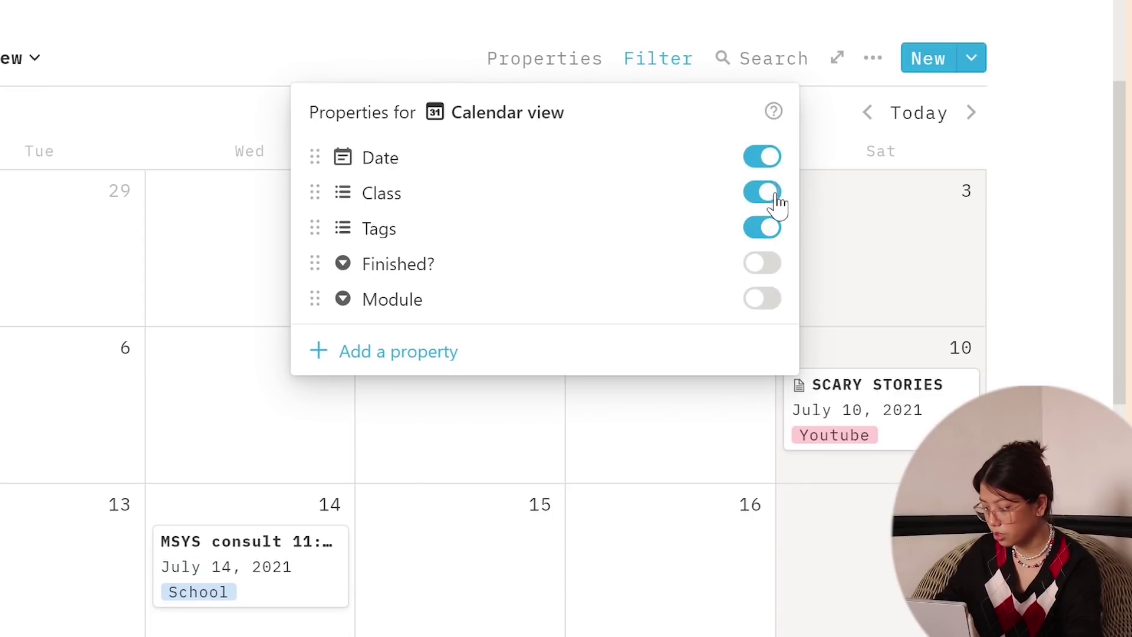
click(773, 195)
click(777, 242)
click(777, 242)
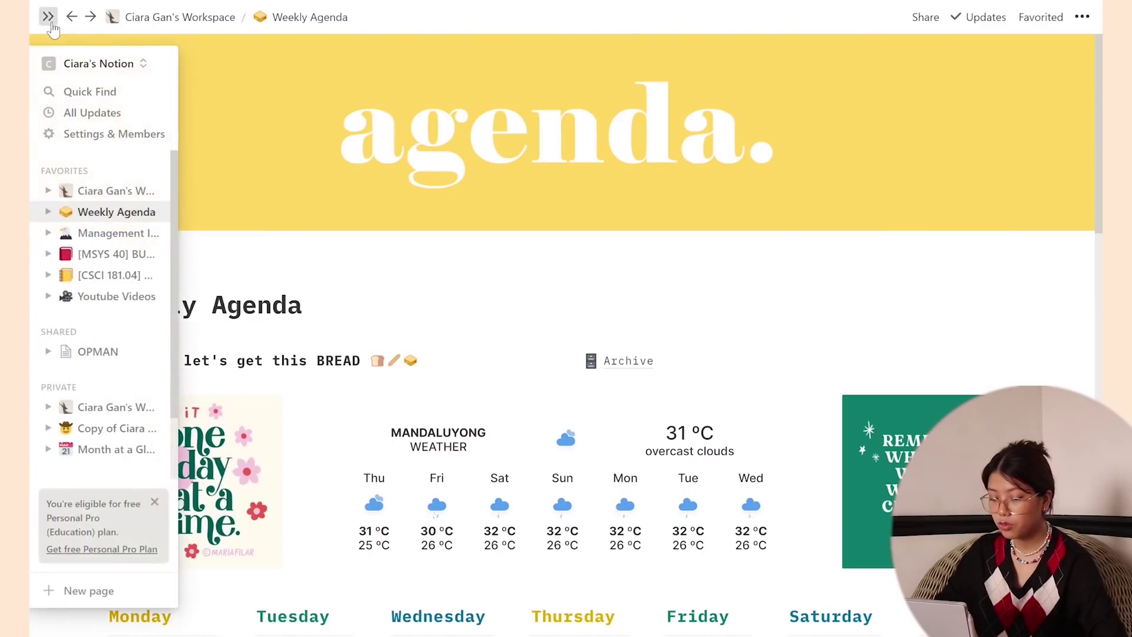
Keep the sidebar open, then remove the Weekly Agenda page from favorites and add it back.
click(47, 16)
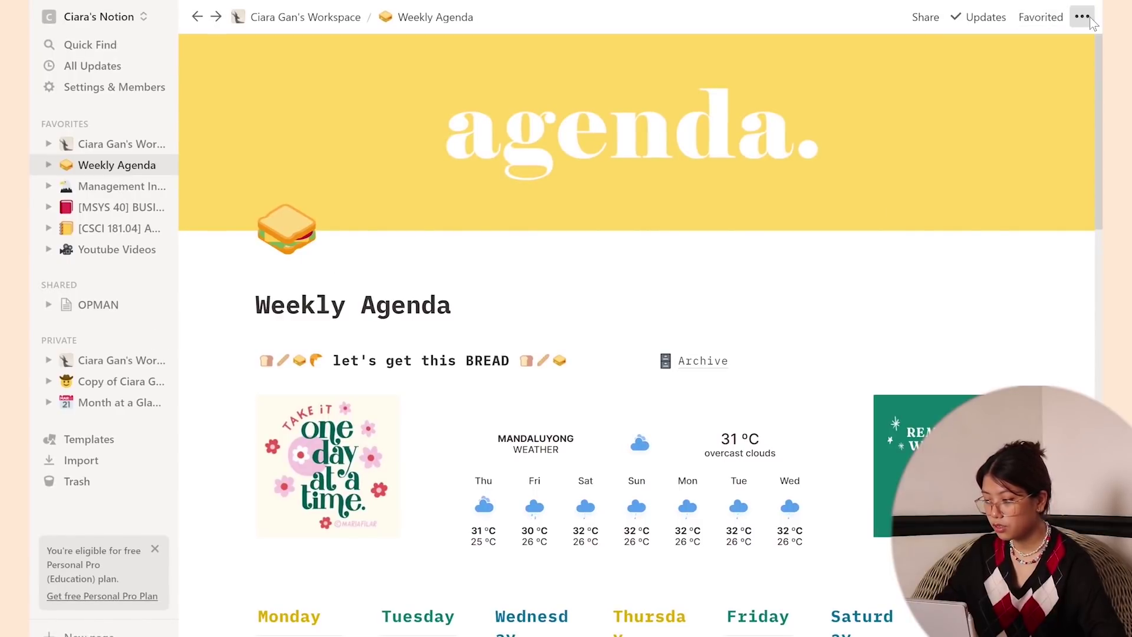
click(1045, 24)
click(1045, 24)
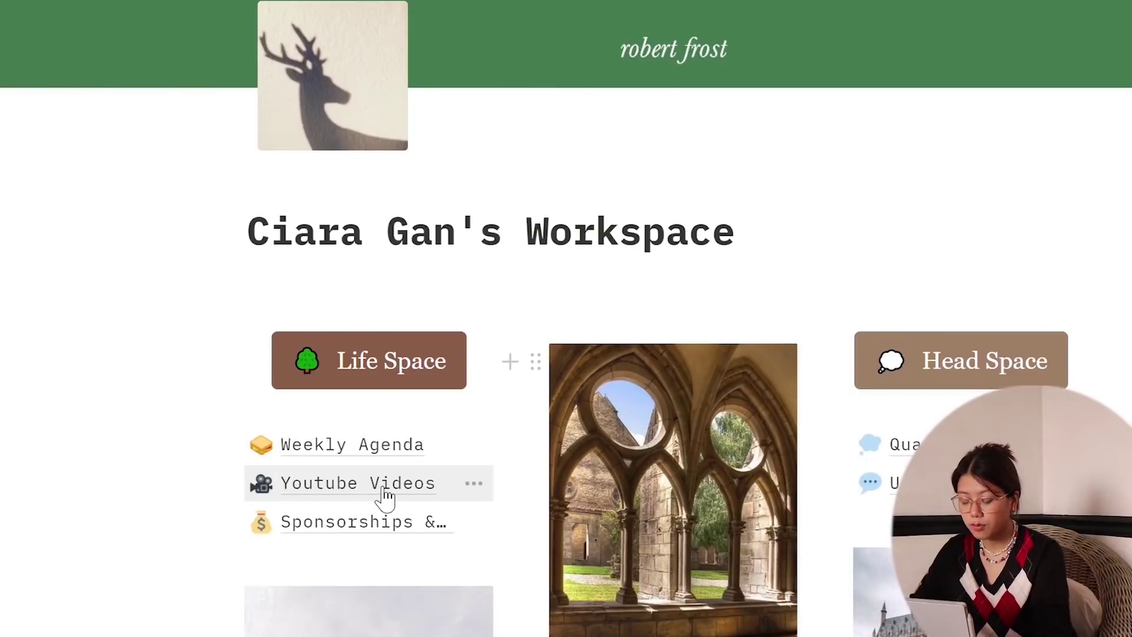
Open the Youtube Videos page from the main workspace page and examine its calendar's tag filter rules.
click(386, 494)
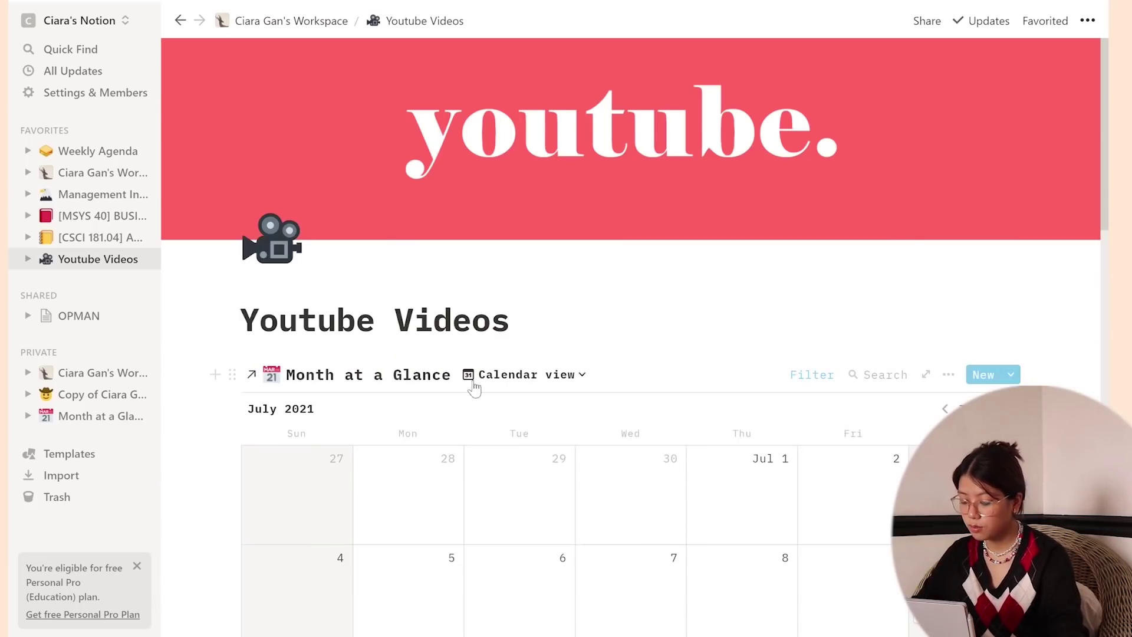
click(830, 380)
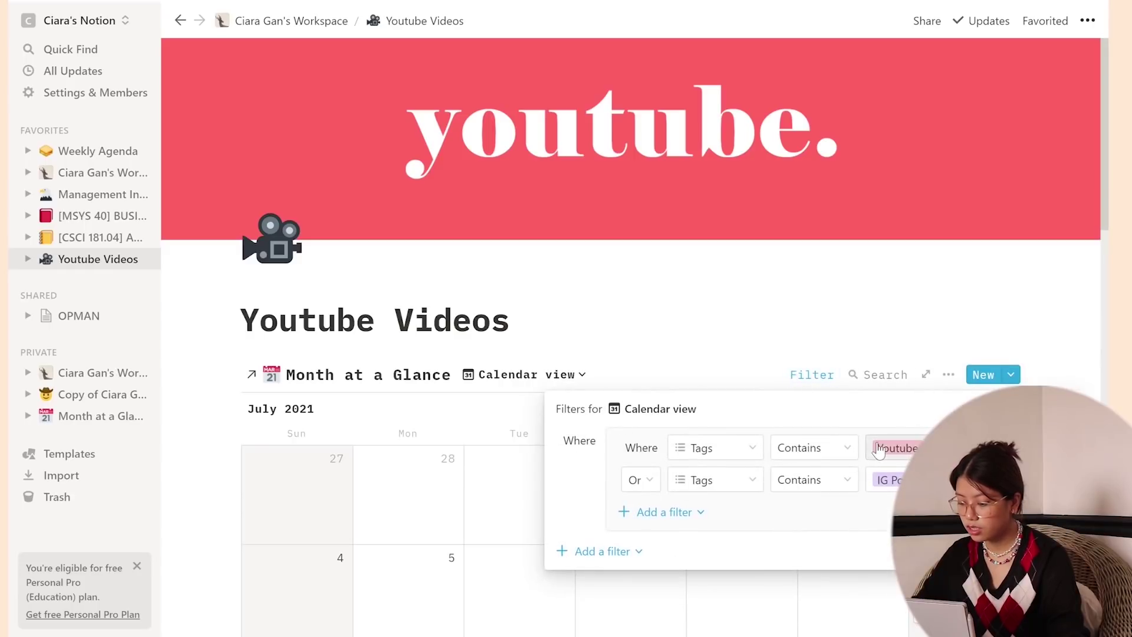
click(857, 330)
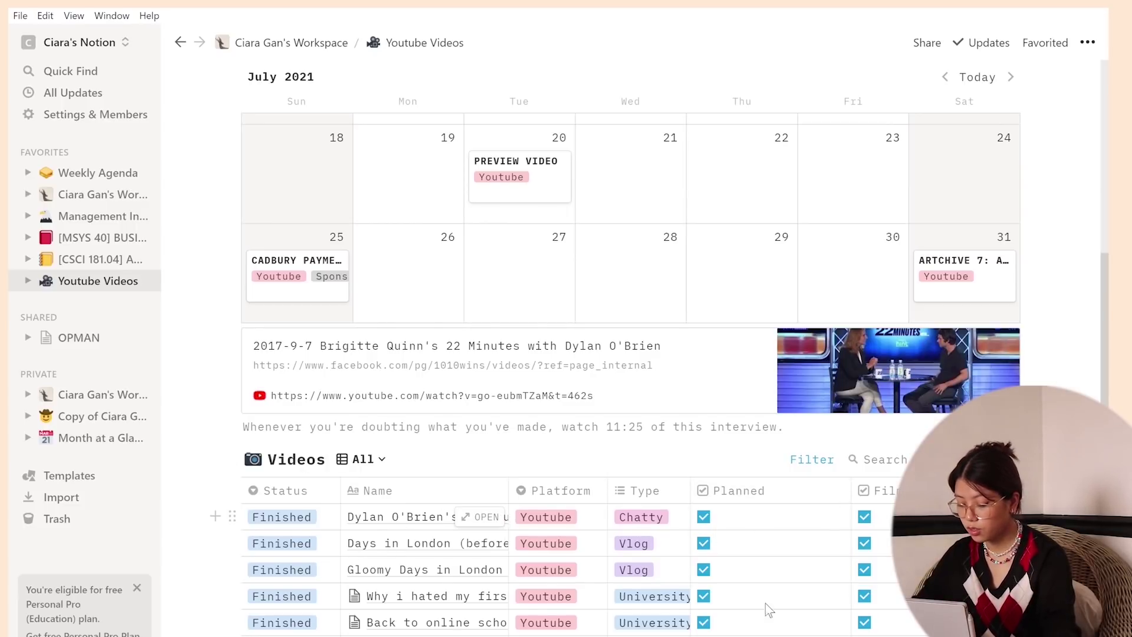
Examine the checklist columns of the Videos table, from Planned and Filmed across to Uploaded and IG Story.
scroll(654, 572, down, 3)
scroll(750, 513, up, 3)
click(750, 513)
click(719, 513)
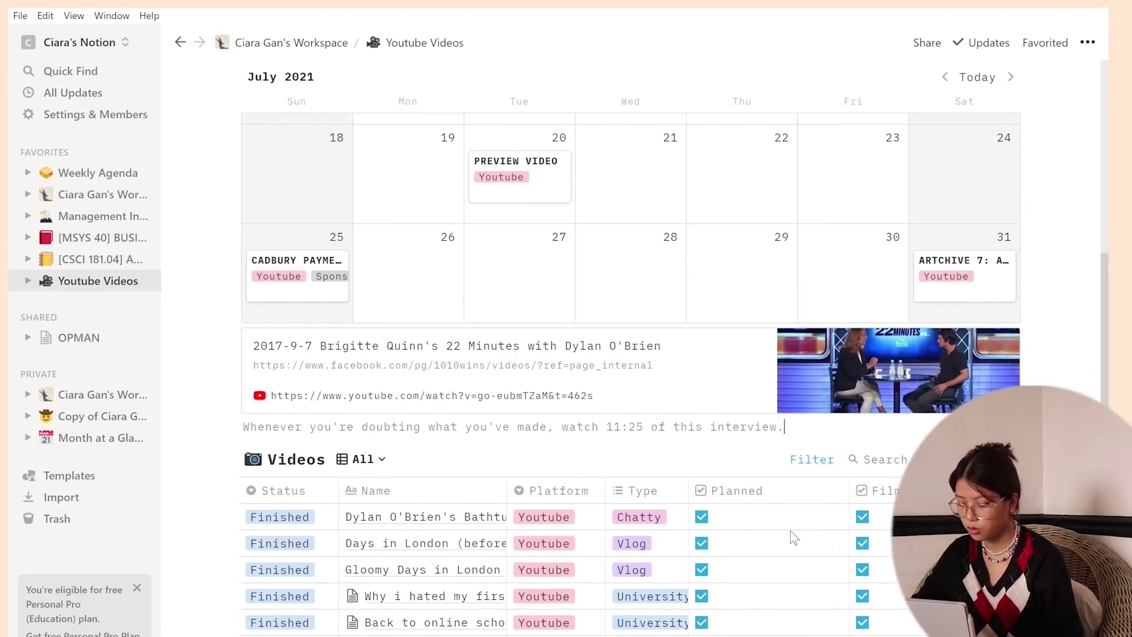
scroll(791, 535, right, 10)
scroll(365, 509, left, 5)
scroll(369, 516, right, 8)
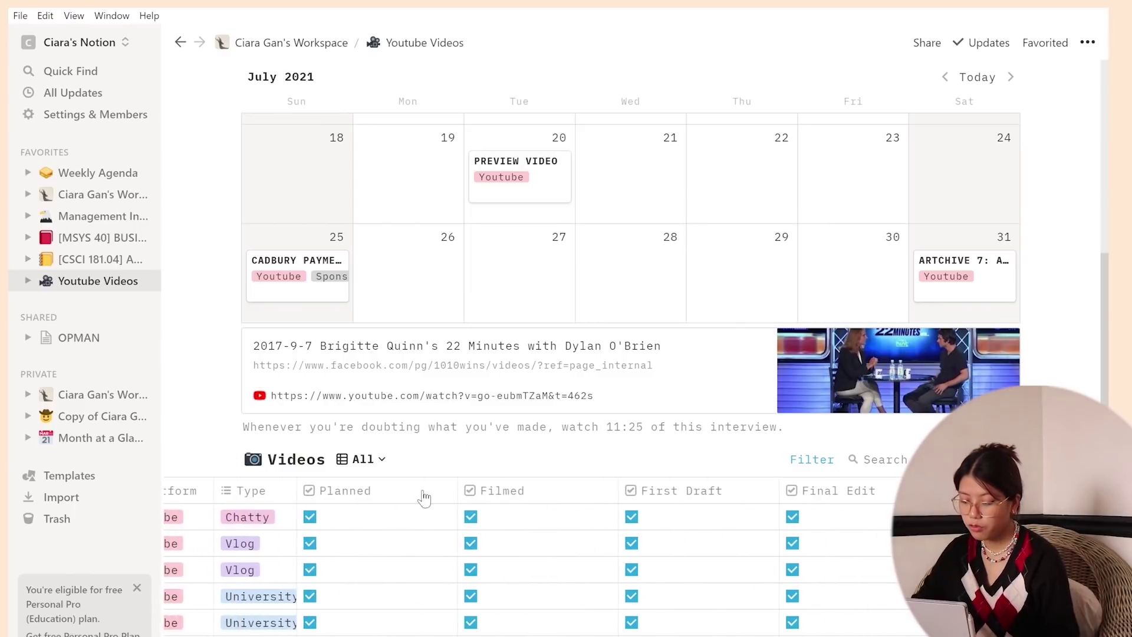
scroll(585, 510, right, 2)
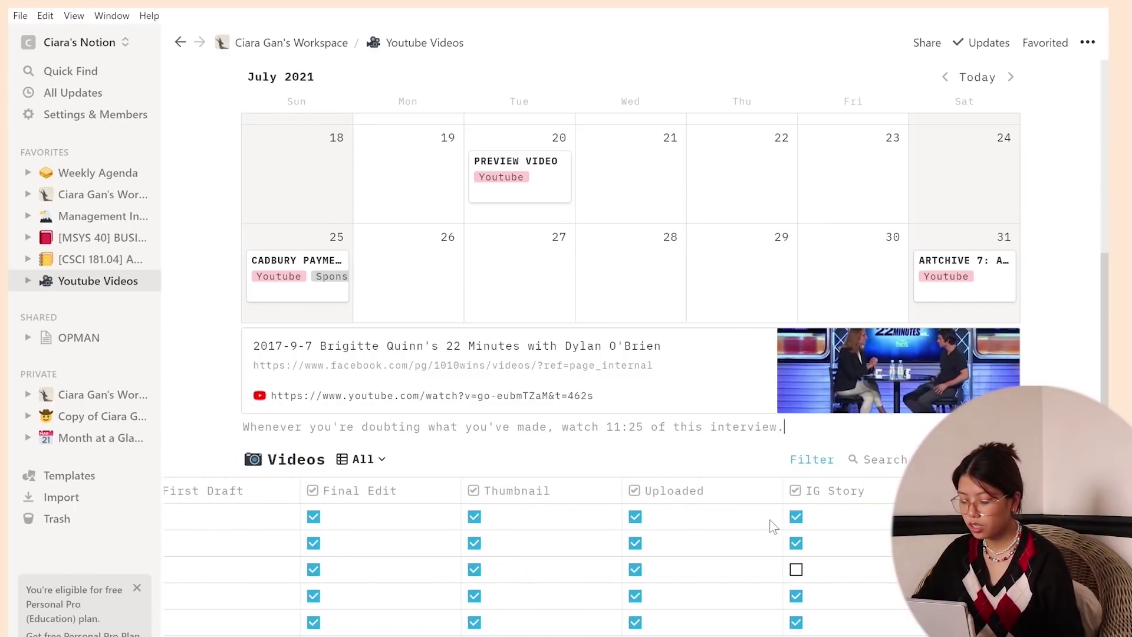
scroll(503, 502, left, 2)
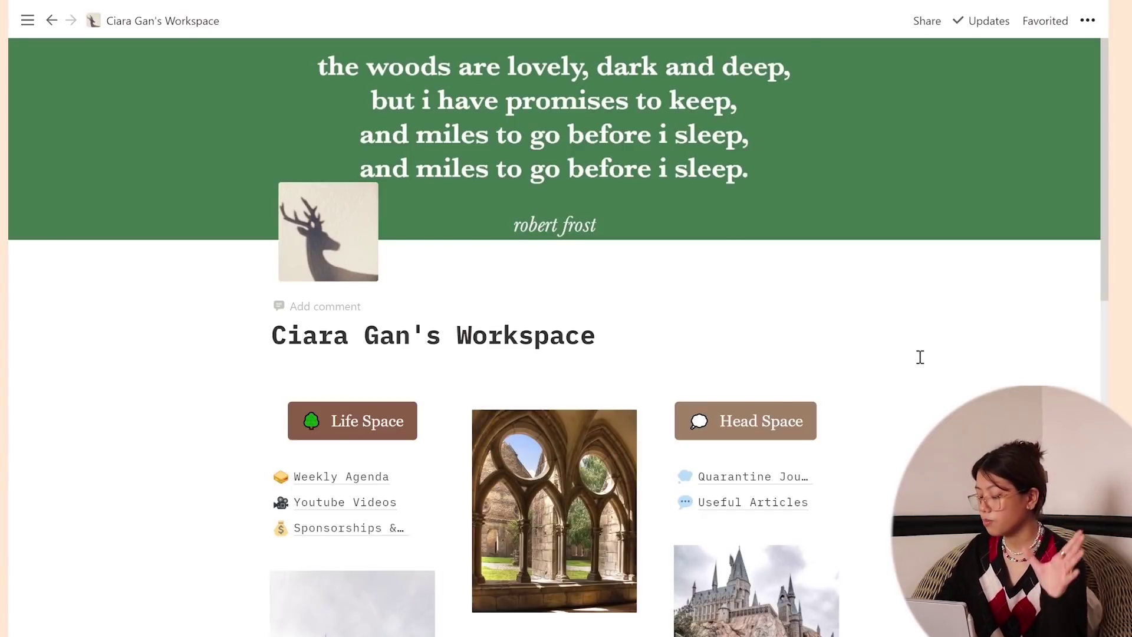
Look over the Life Space, Head Space and Uni Space sections of the main workspace page.
click(722, 477)
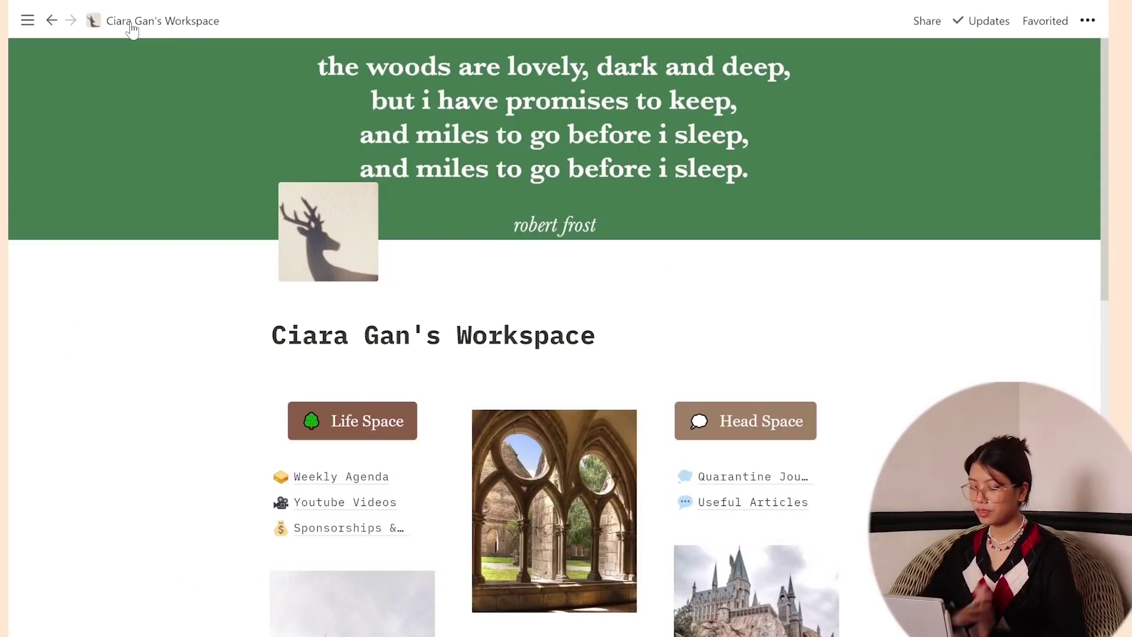
scroll(462, 318, down, 2)
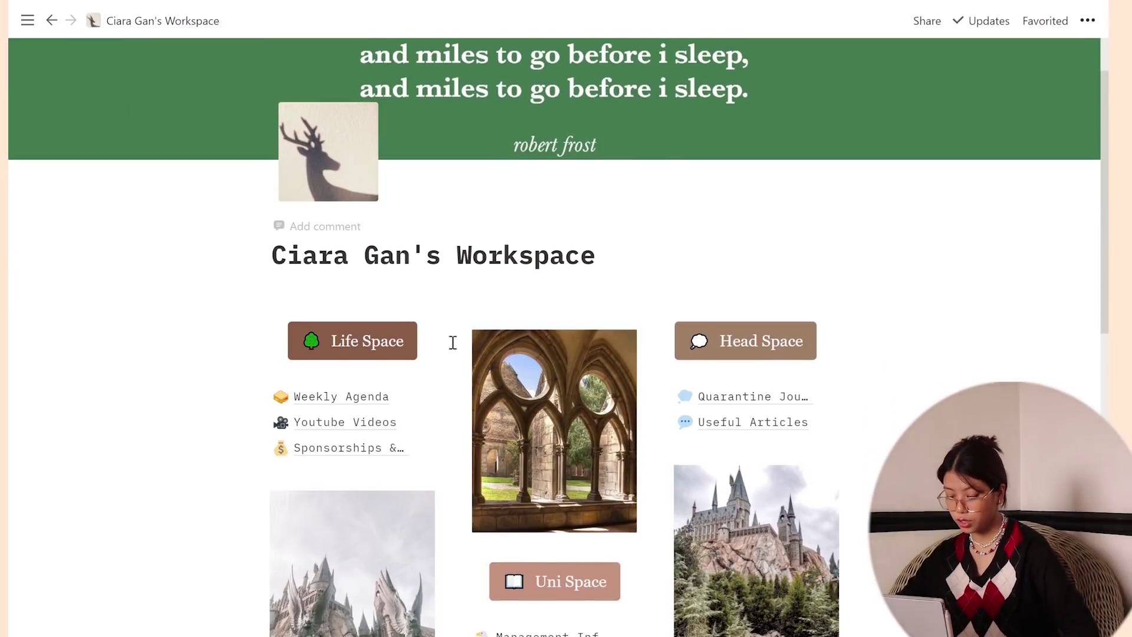
scroll(447, 348, down, 2)
scroll(542, 506, up, 2)
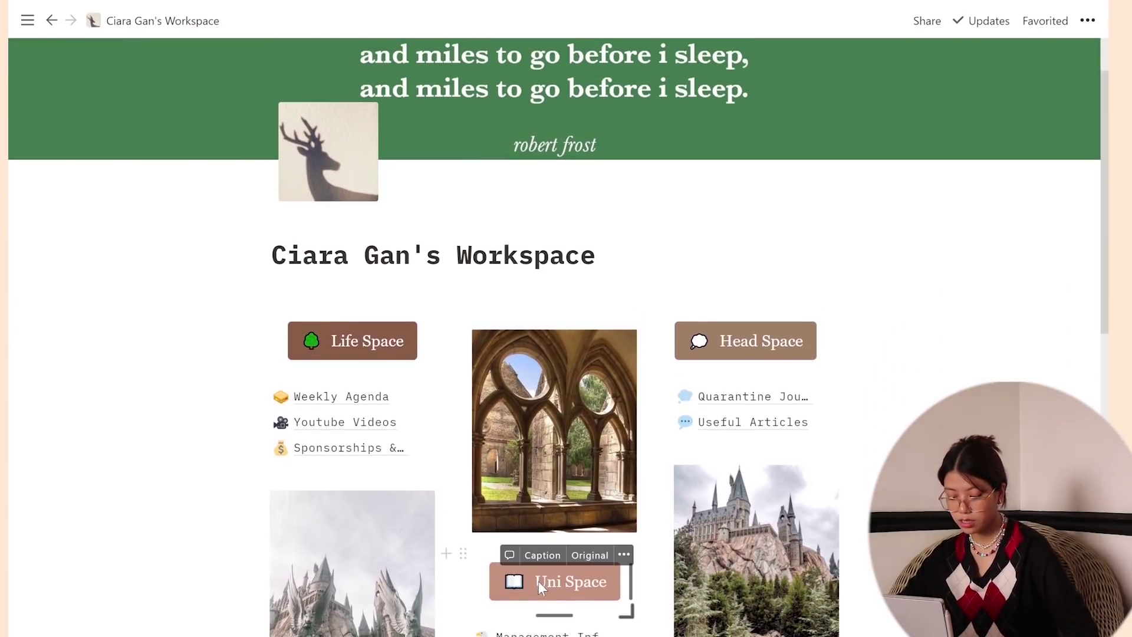
scroll(531, 627, down, 2)
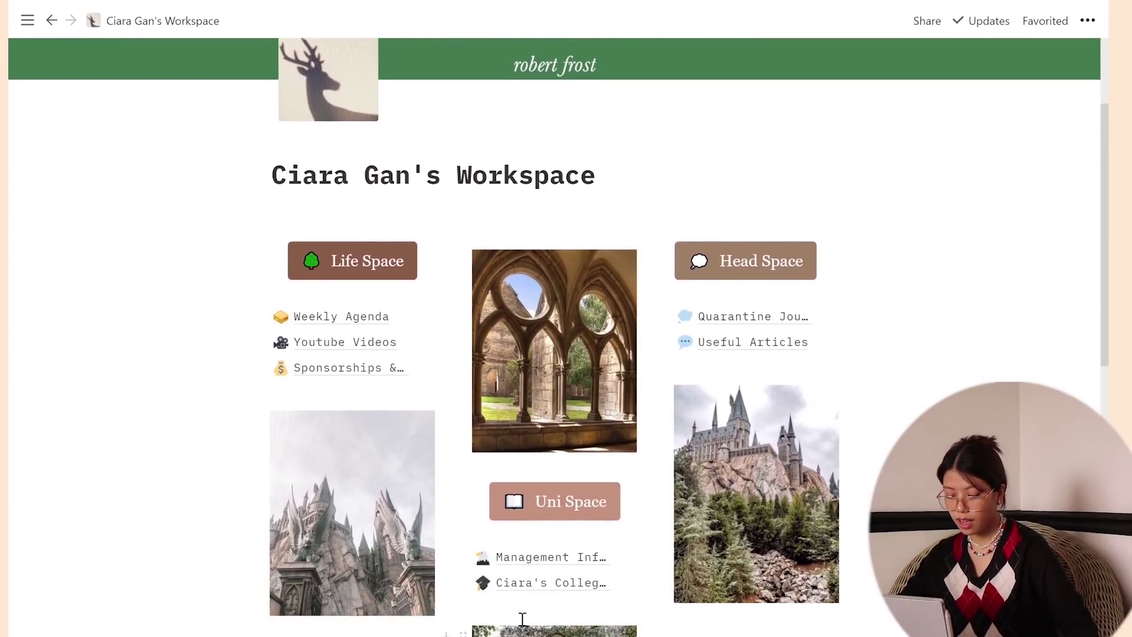
Open the Management Information Systems page under Uni Space and insert a long dash before "Junior" in its title.
click(516, 559)
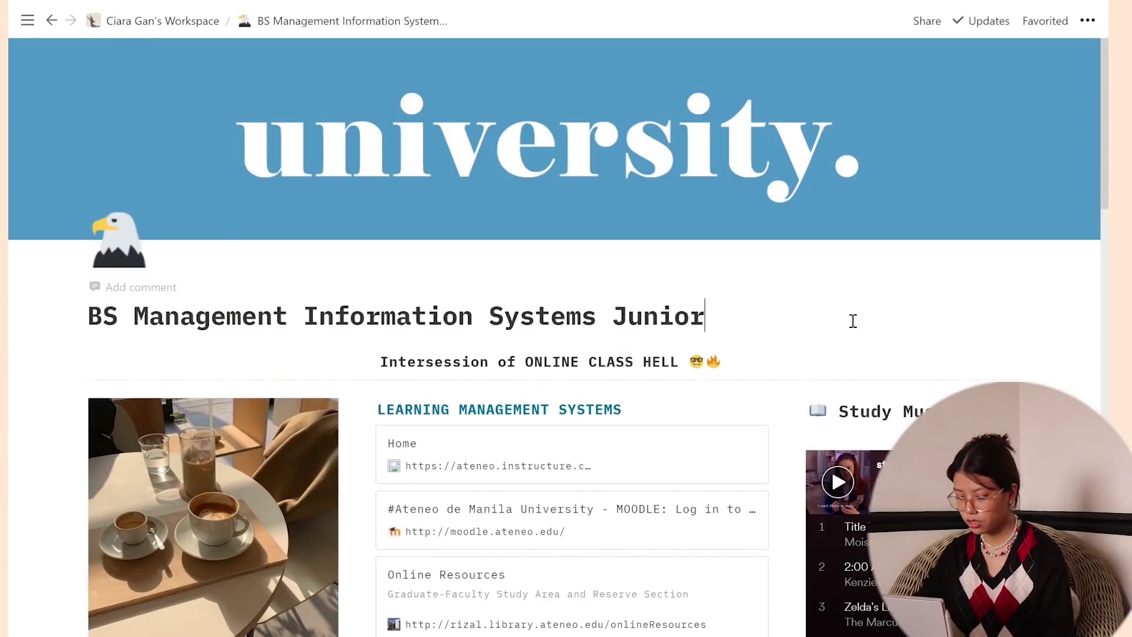
click(623, 326)
text(—)
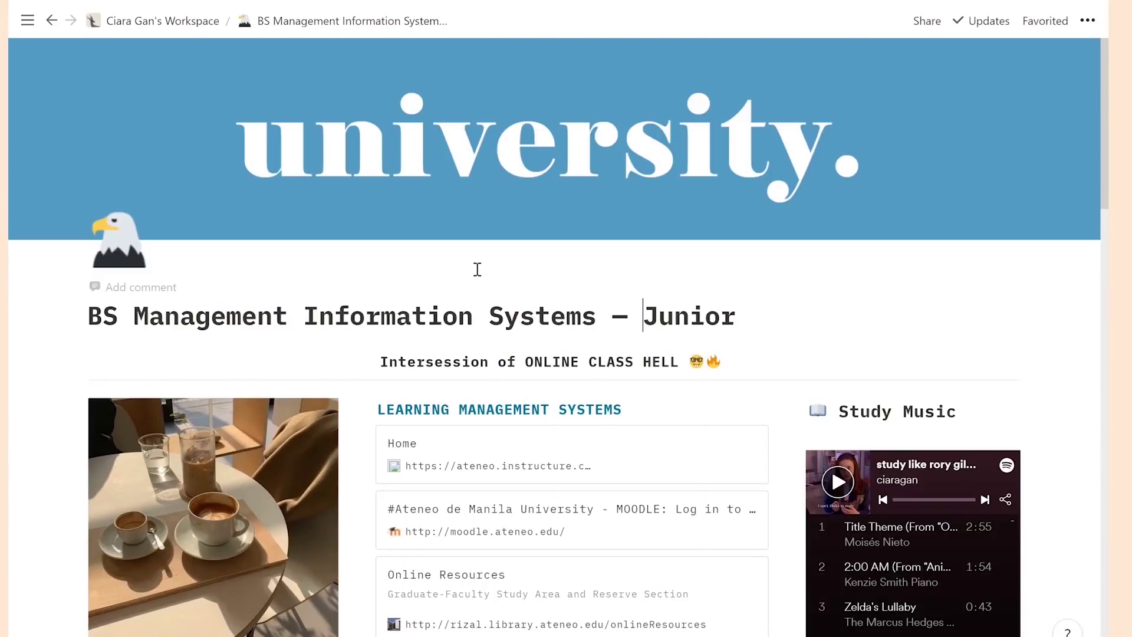
Look over the university page's Learning Management Systems links, Directory and image columns.
scroll(479, 270, down, 3)
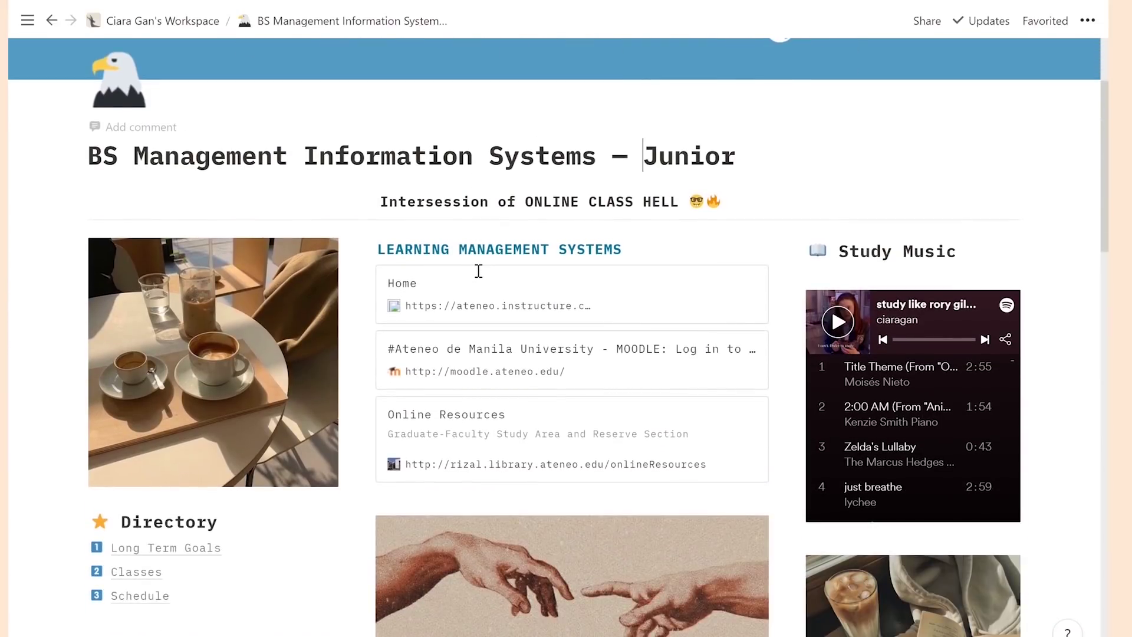
scroll(478, 270, down, 2)
scroll(477, 270, down, 2)
scroll(477, 271, up, 2)
scroll(477, 270, down, 1)
scroll(478, 271, down, 1)
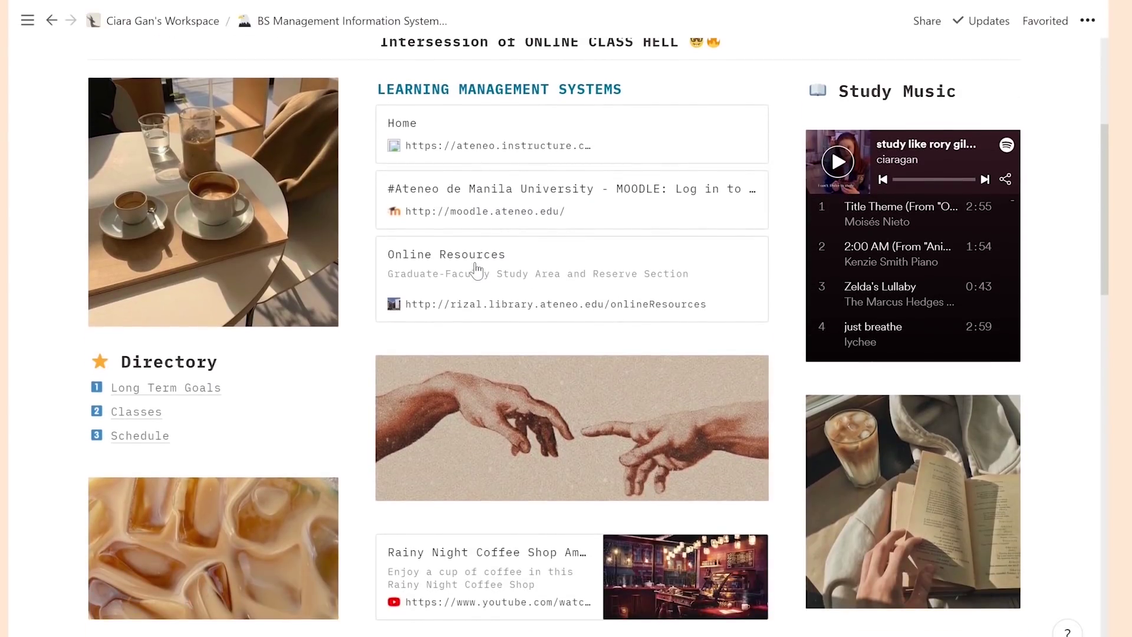
scroll(477, 270, up, 2)
scroll(477, 271, down, 2)
scroll(188, 191, up, 2)
scroll(178, 280, down, 2)
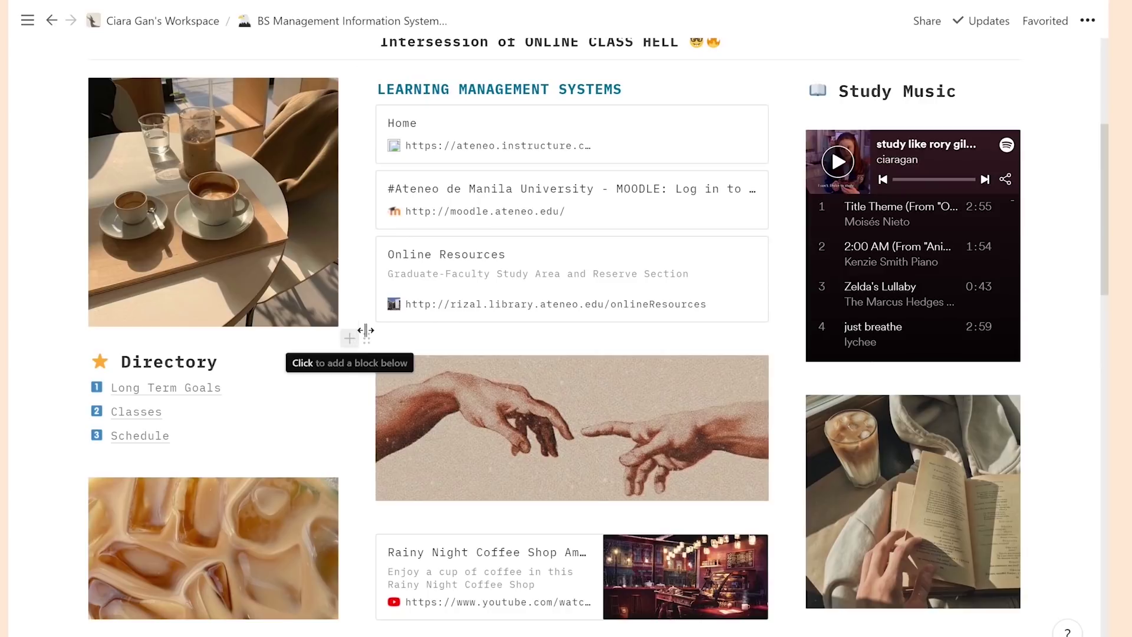
Try resizing the column that holds the Directory and return it to its original width.
drag(357, 323, 578, 323)
drag(405, 342, 248, 338)
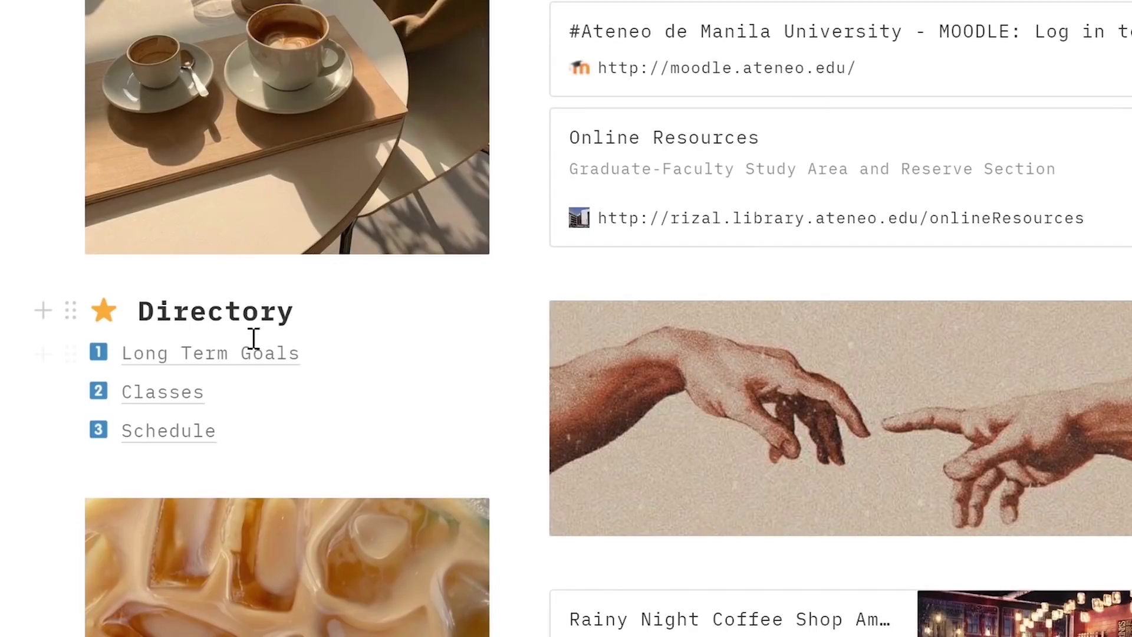
mouse_move(241, 361)
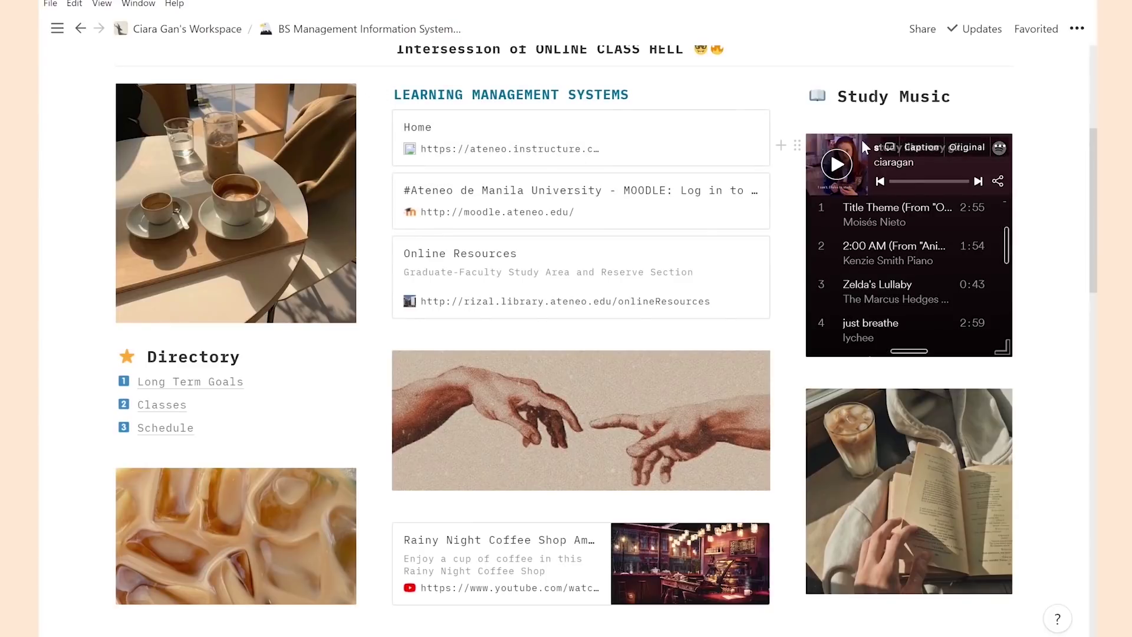
Examine the embedded Spotify playlist and its tracks under Study Music.
scroll(782, 385, up, 1)
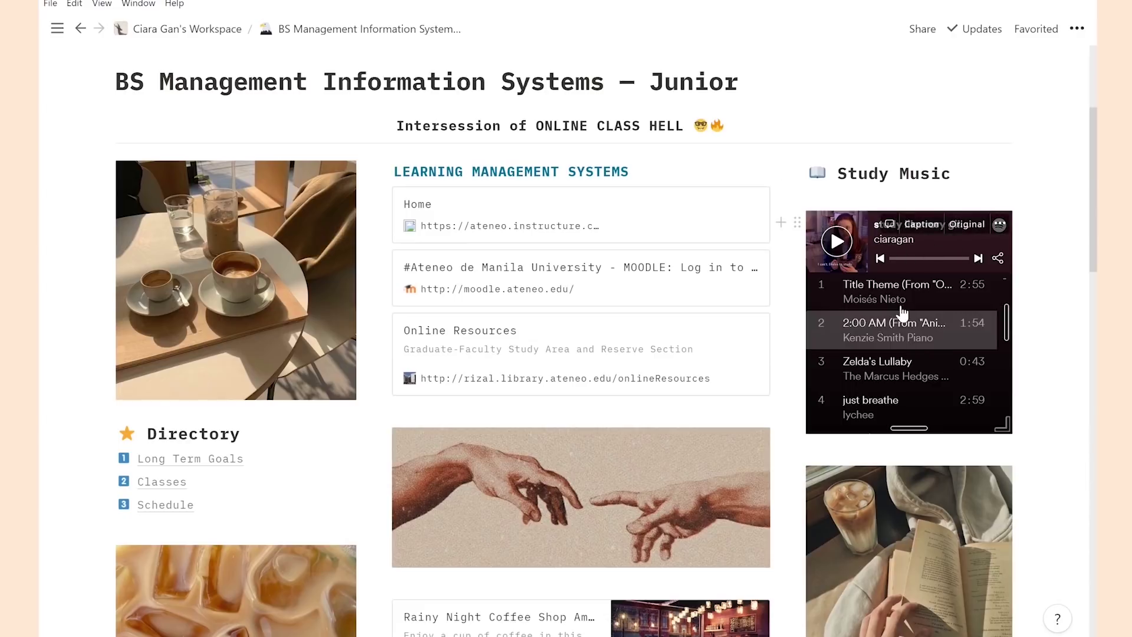
scroll(914, 348, up, 4)
scroll(913, 378, down, 3)
scroll(908, 353, down, 3)
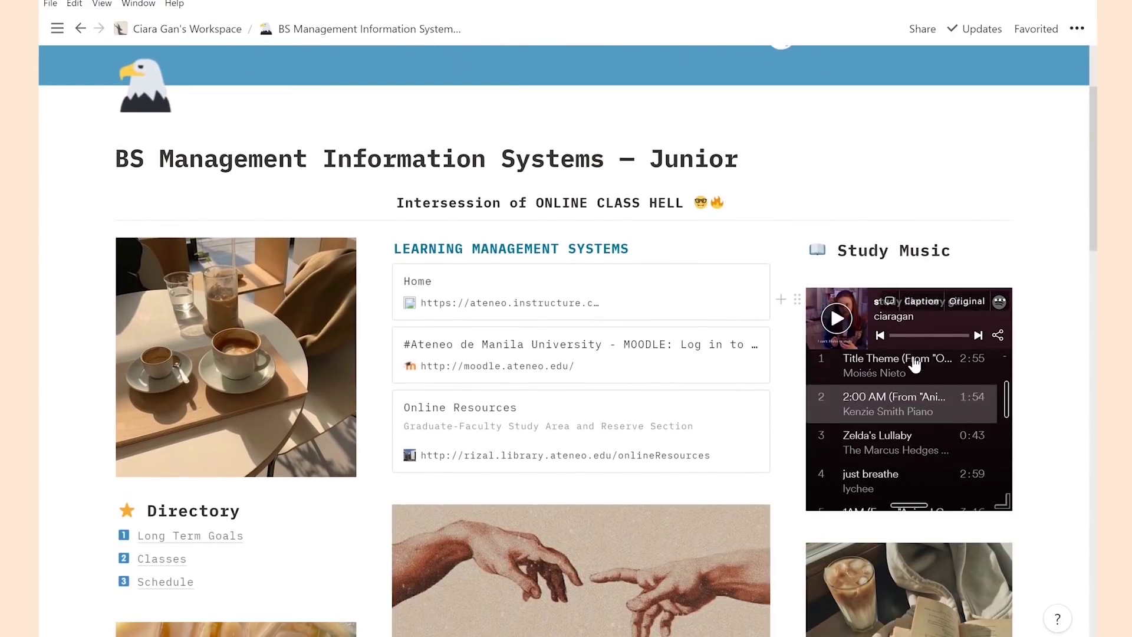
scroll(1068, 428, down, 2)
scroll(649, 472, down, 2)
scroll(413, 531, up, 1)
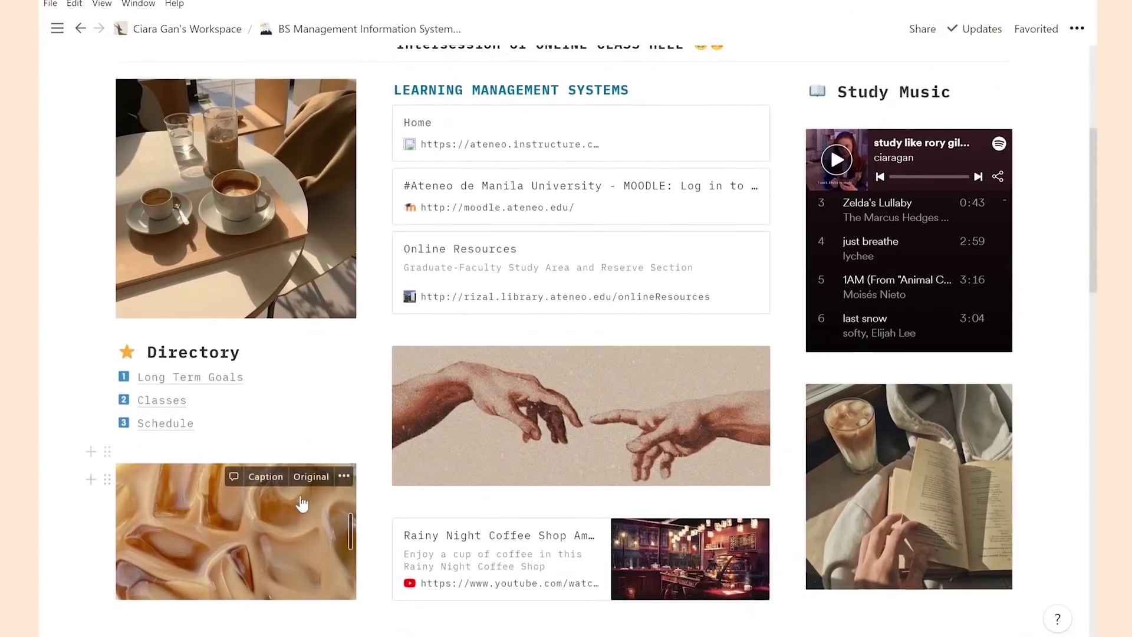
Look through the Long Term Goals, Classes and Permanent Weekly Schedule sections, then return to the Directory.
scroll(351, 491, down, 3)
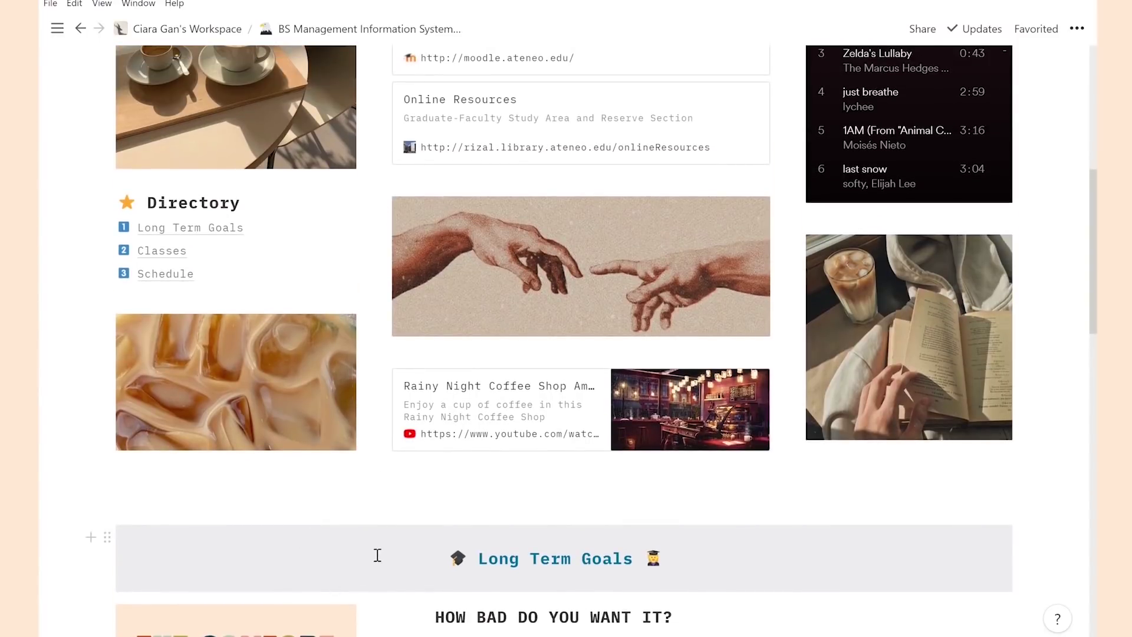
scroll(380, 533, down, 2)
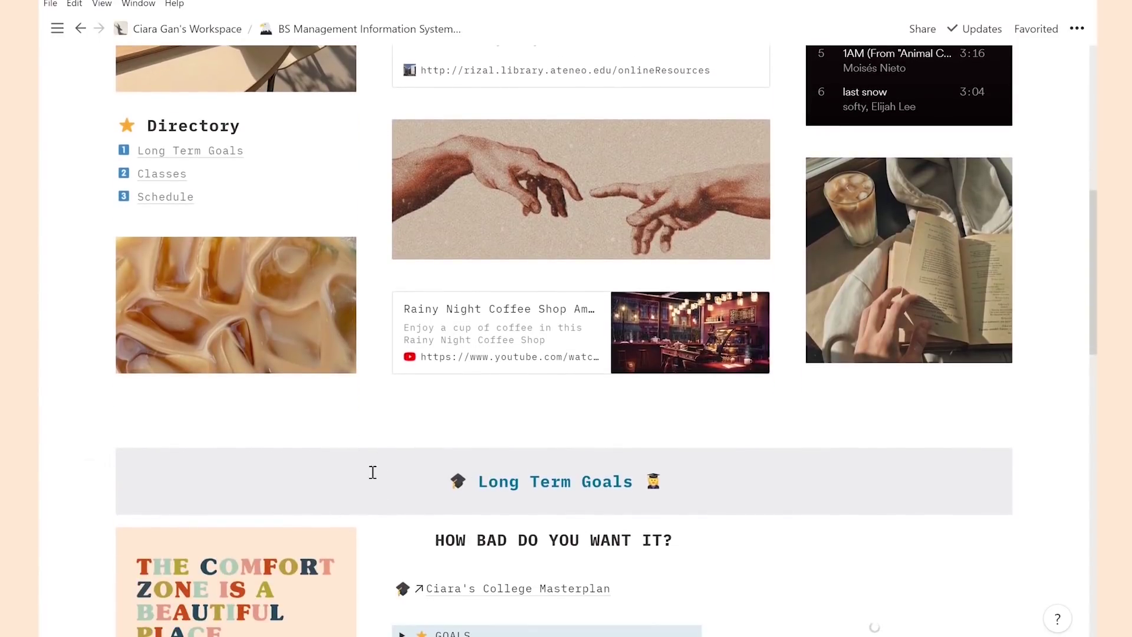
scroll(419, 513, down, 4)
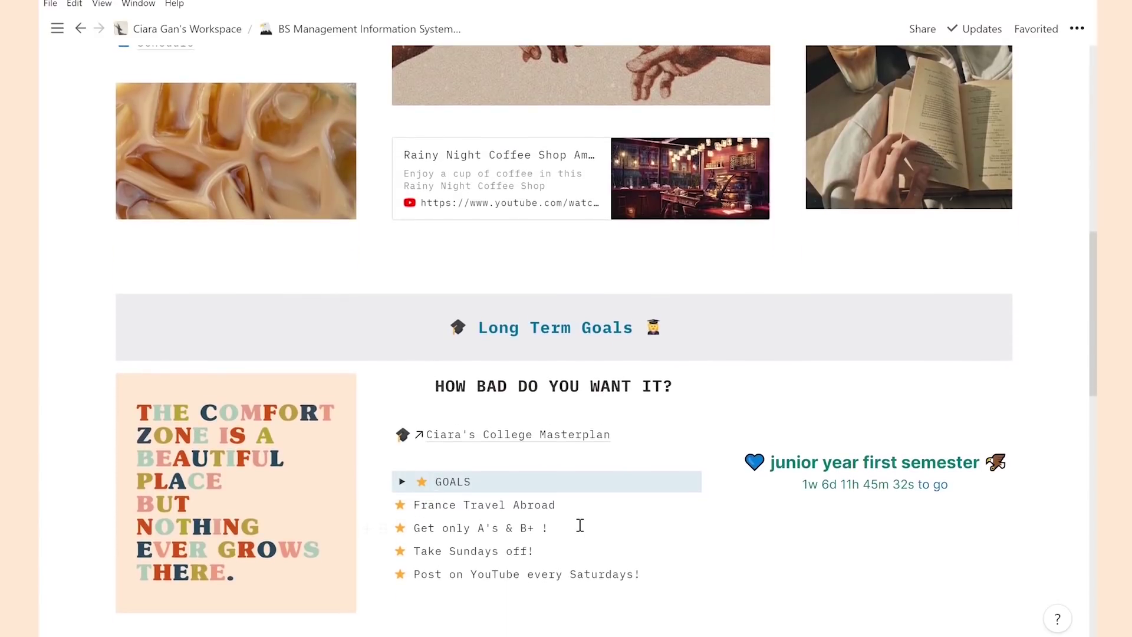
scroll(580, 525, down, 12)
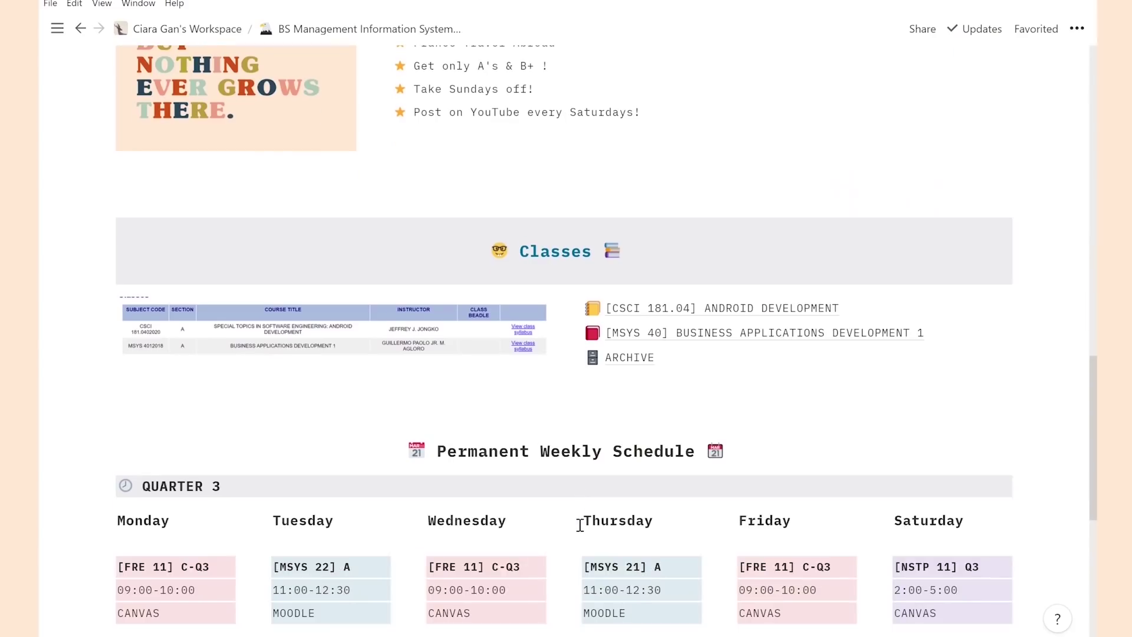
scroll(580, 526, down, 8)
scroll(580, 523, up, 8)
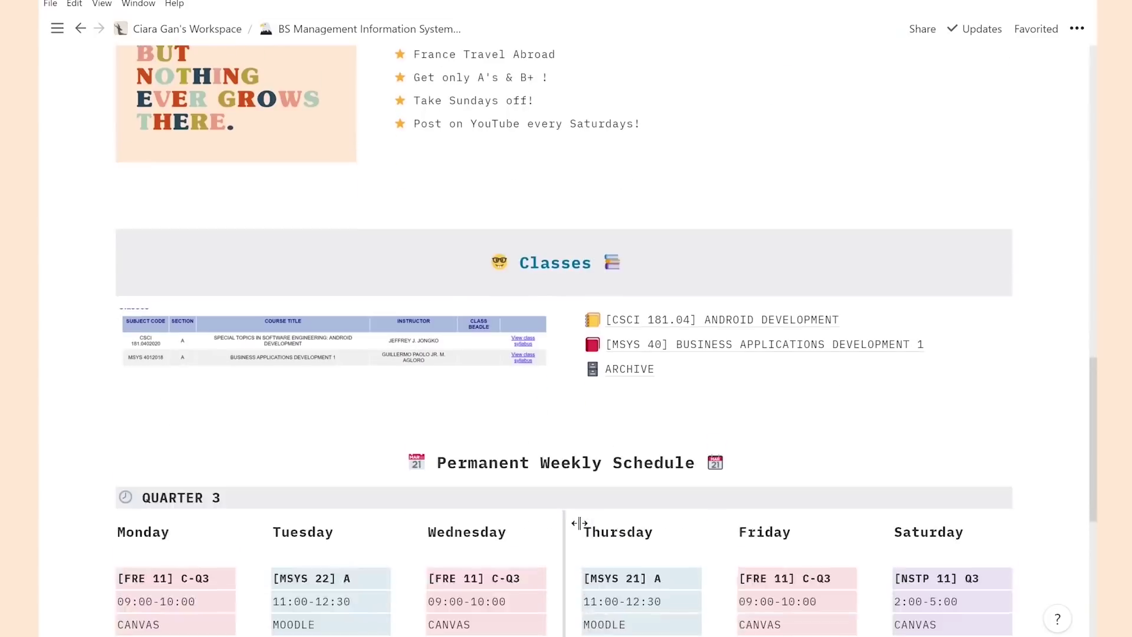
scroll(580, 523, up, 20)
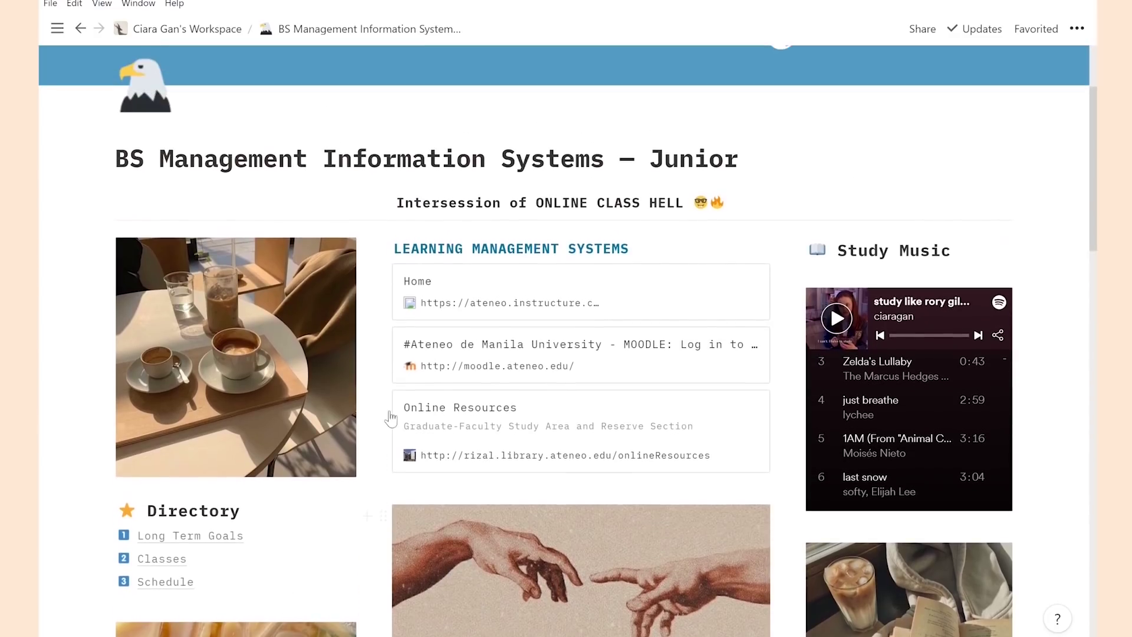
Copy the link to the Long Term Goals heading block and test the Directory link that jumps to that section.
click(197, 538)
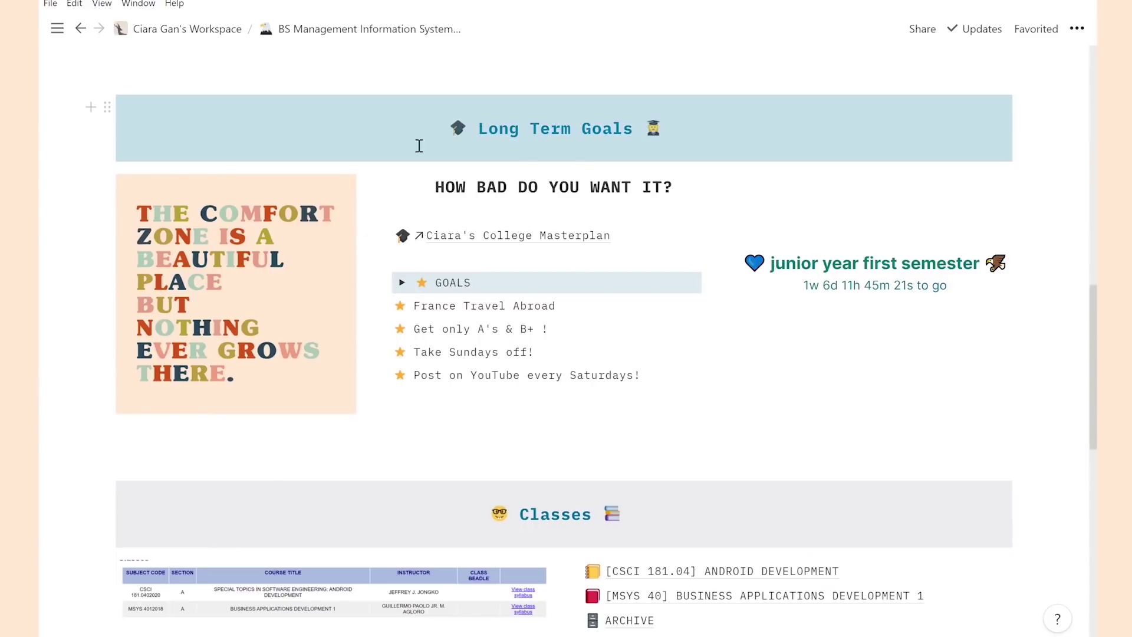
click(107, 108)
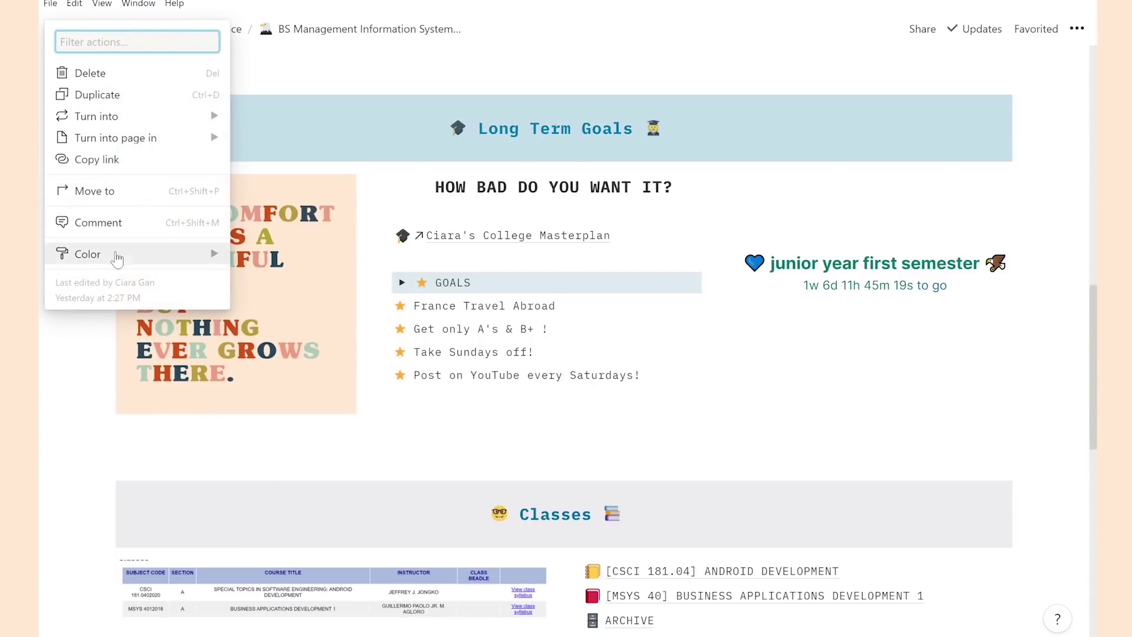
click(107, 164)
scroll(366, 121, up, 15)
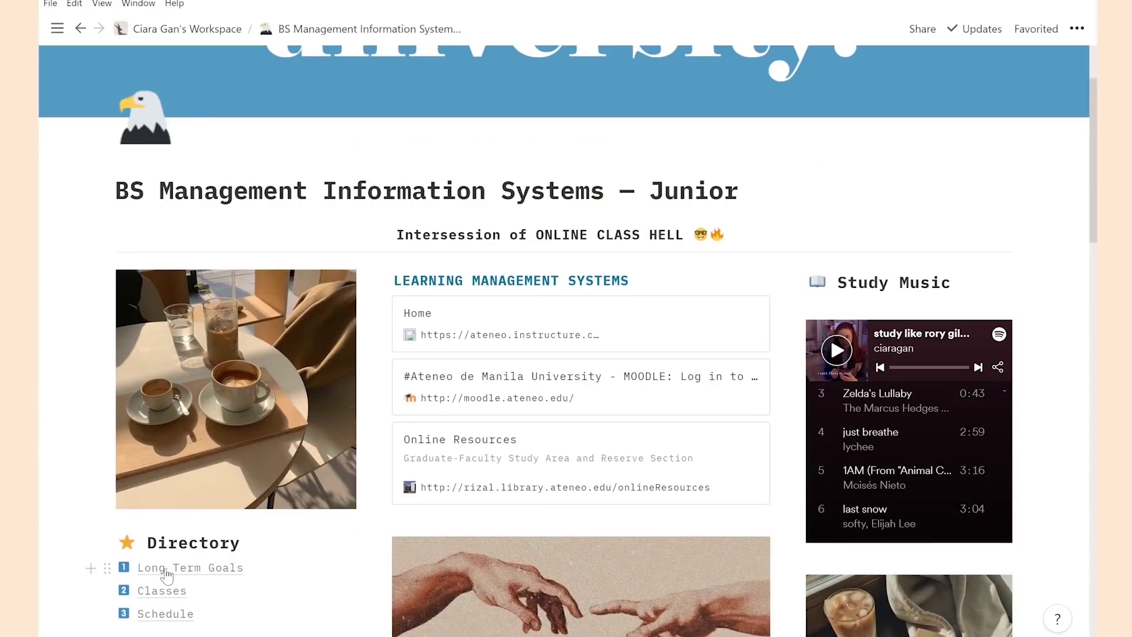
click(192, 571)
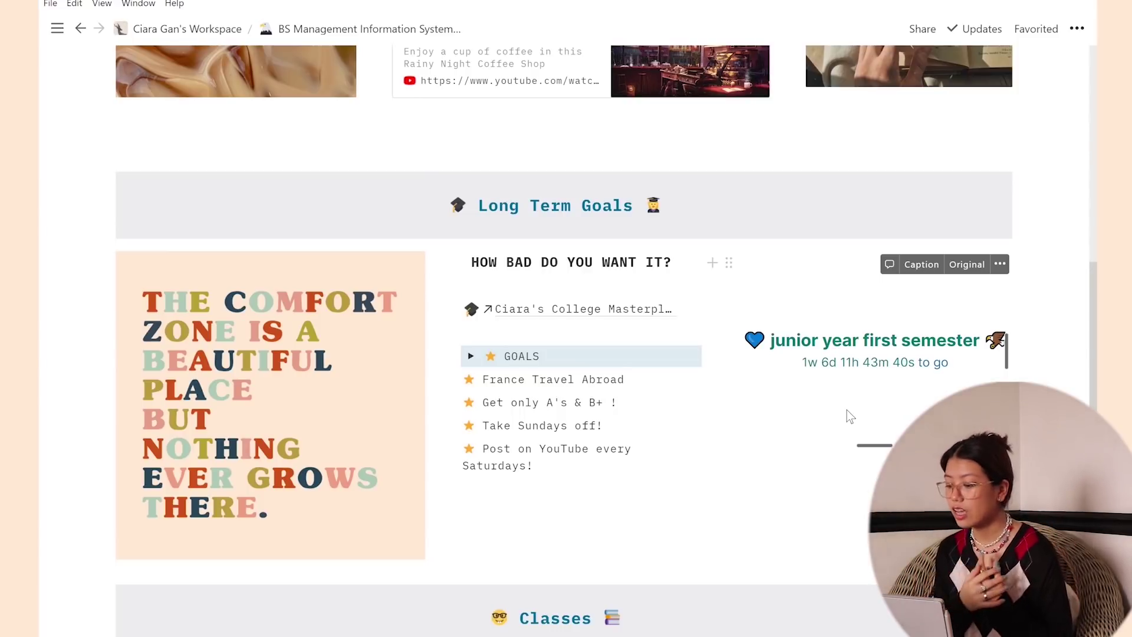
Highlight the "HOW BAD DO YOU WANT IT?" heading, then open the linked College Masterplan page and view its goal entries.
drag(475, 262, 685, 269)
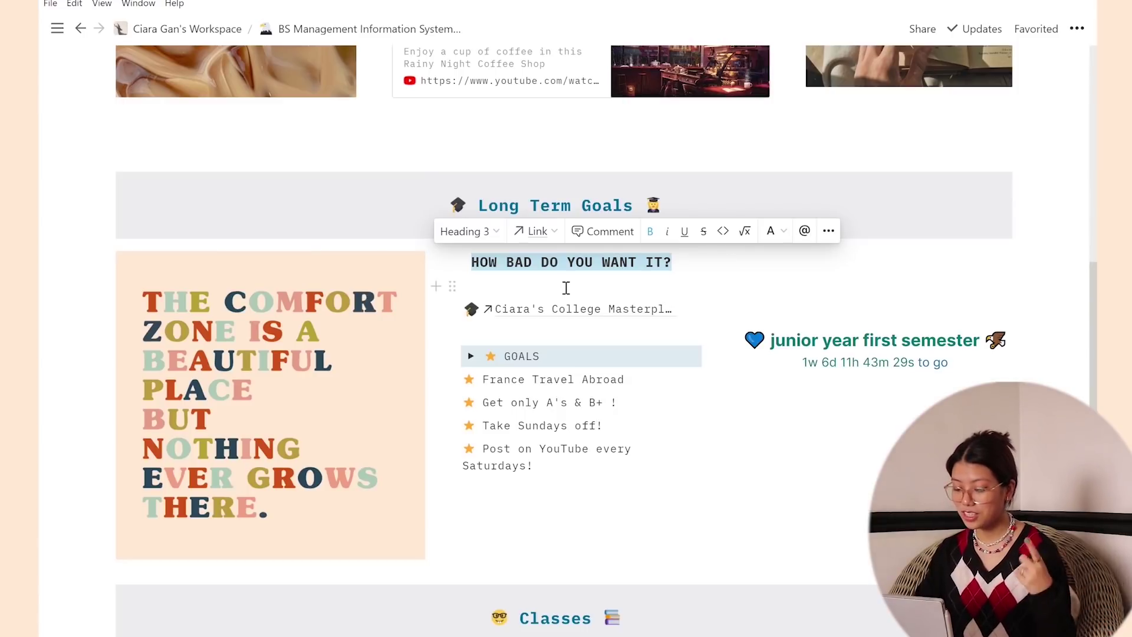
click(566, 288)
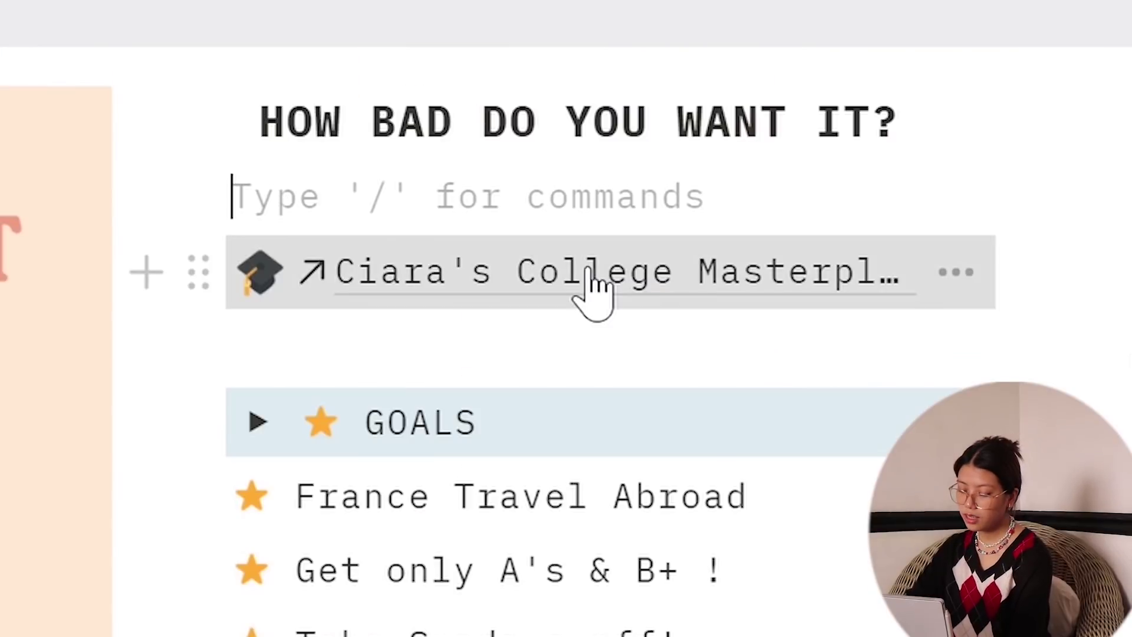
click(577, 310)
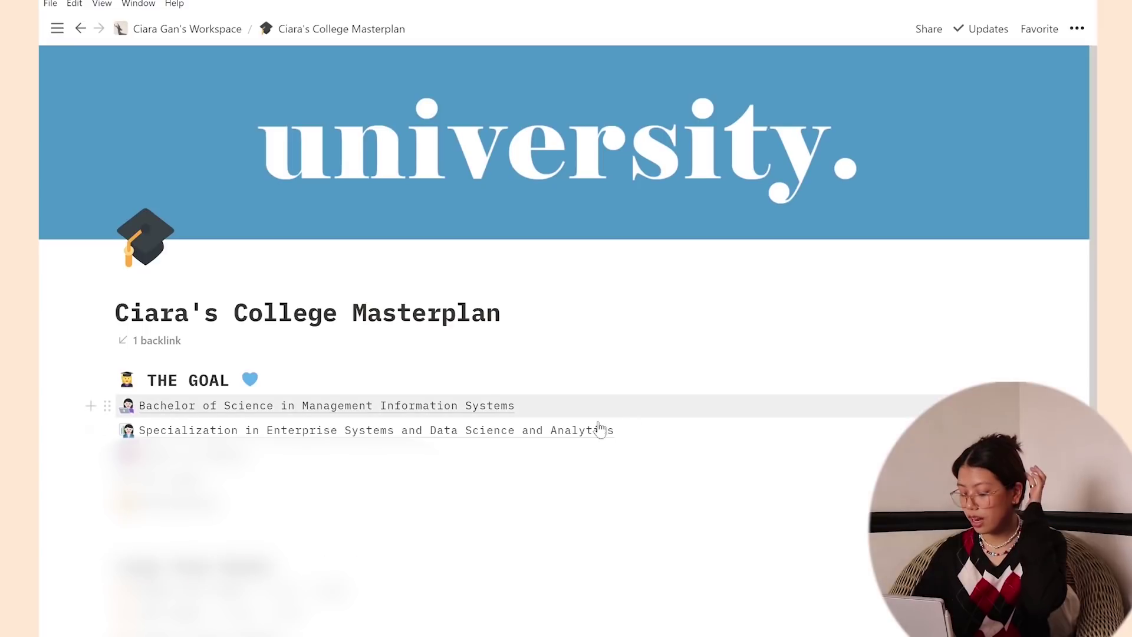
click(543, 437)
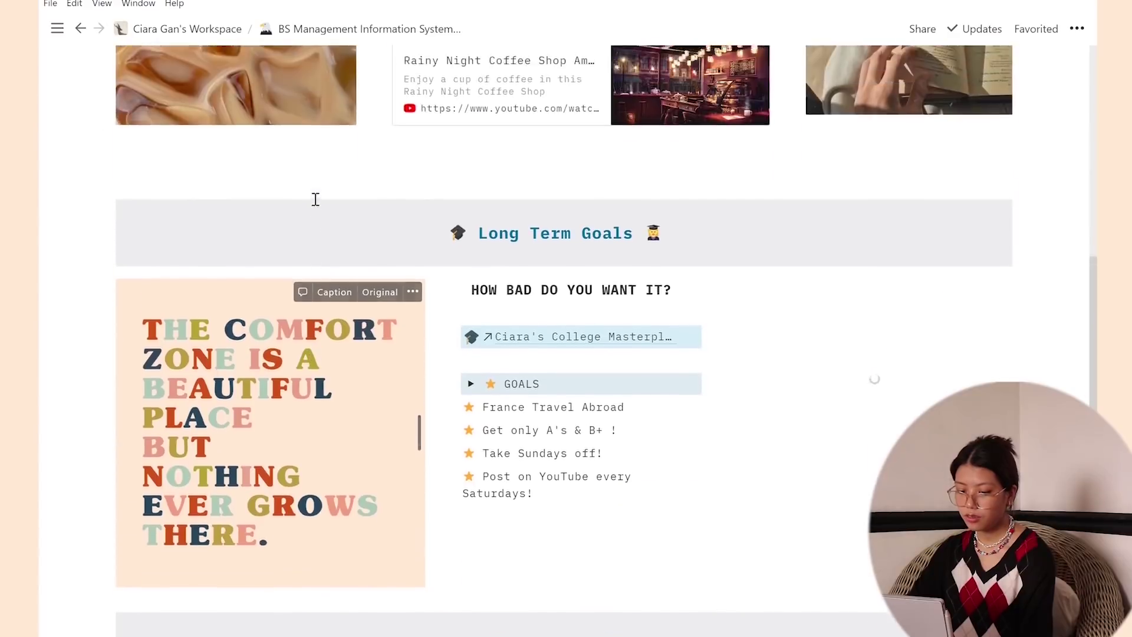
Return to the university page's Directory and jump to the Classes section.
scroll(229, 330, up, 8)
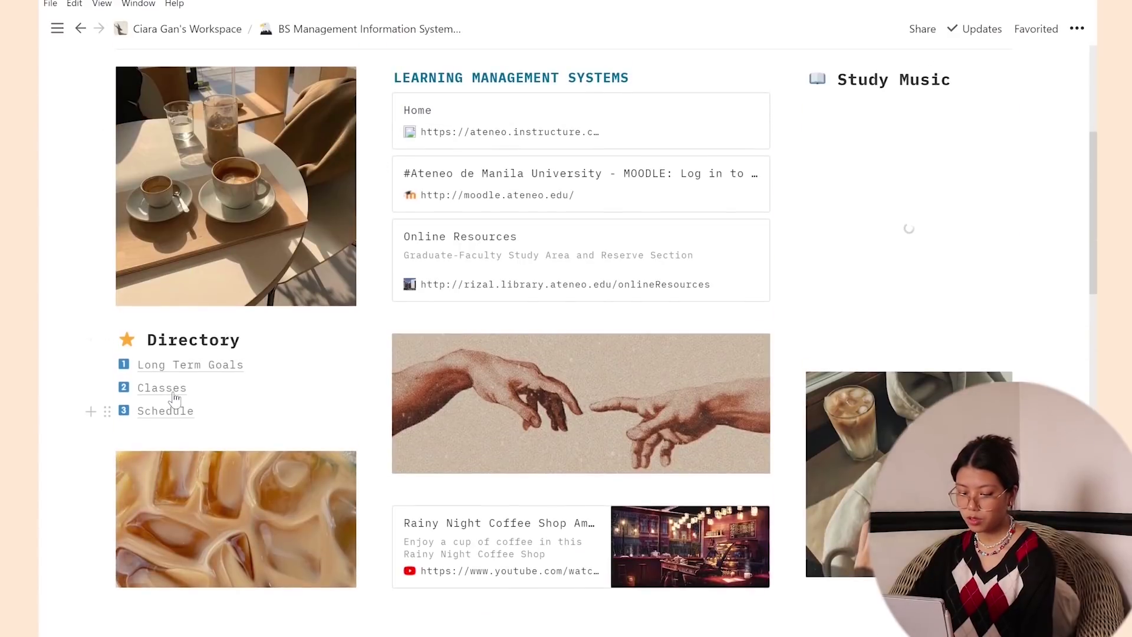
click(182, 387)
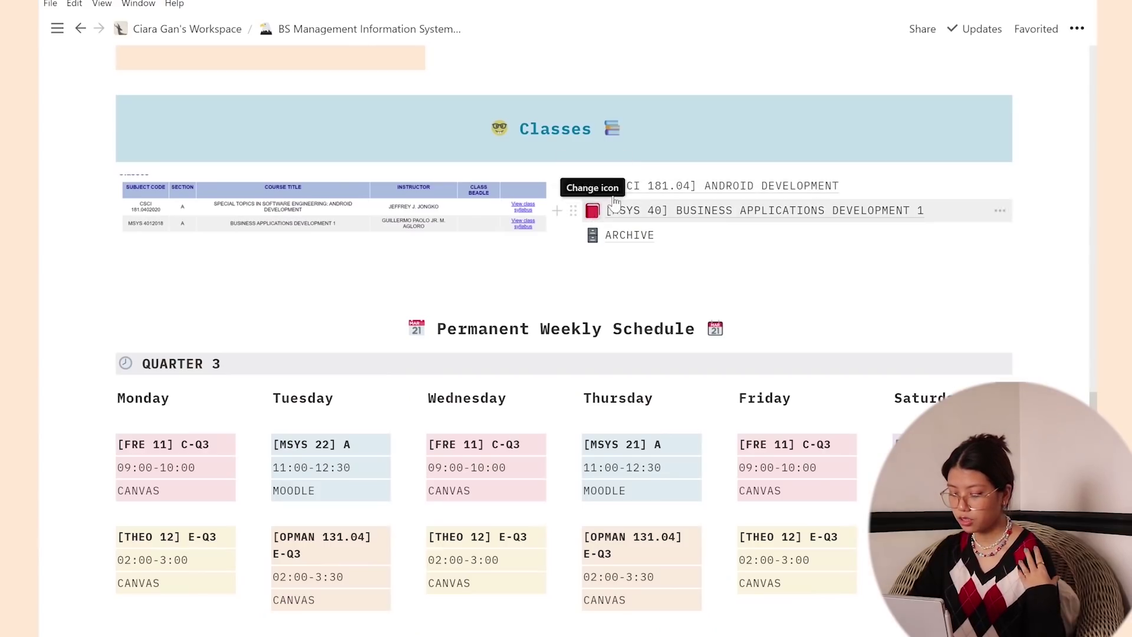
key(Return)
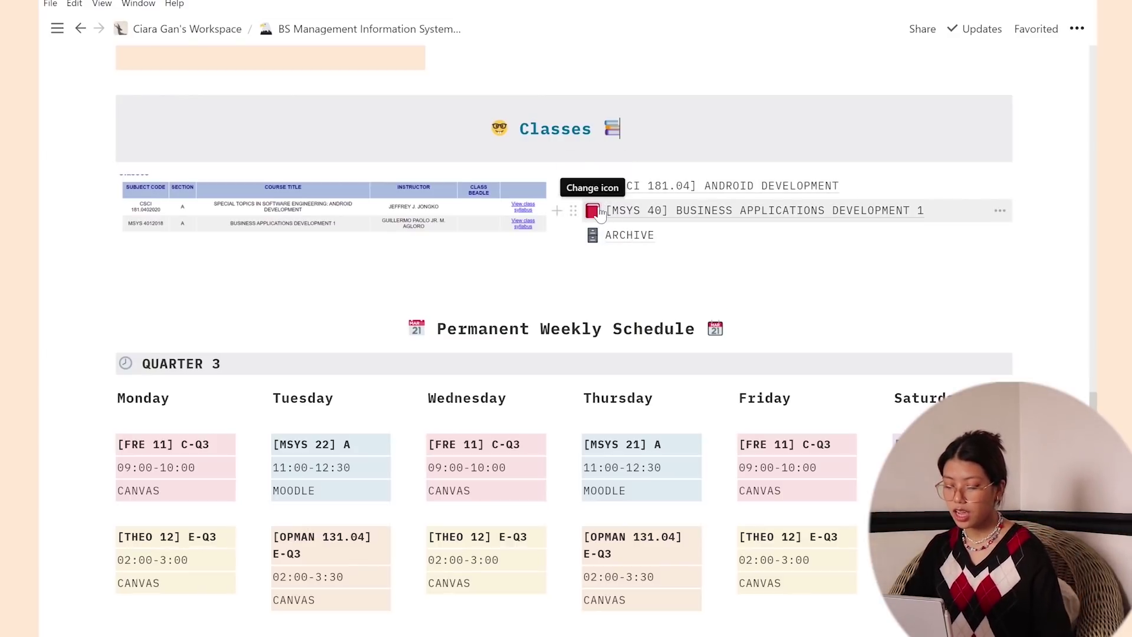
Review the Permanent Weekly Schedule, then view the [CSCI 181.04] ANDROID DEVELOPMENT class page and return to the university page.
scroll(475, 410, down, 6)
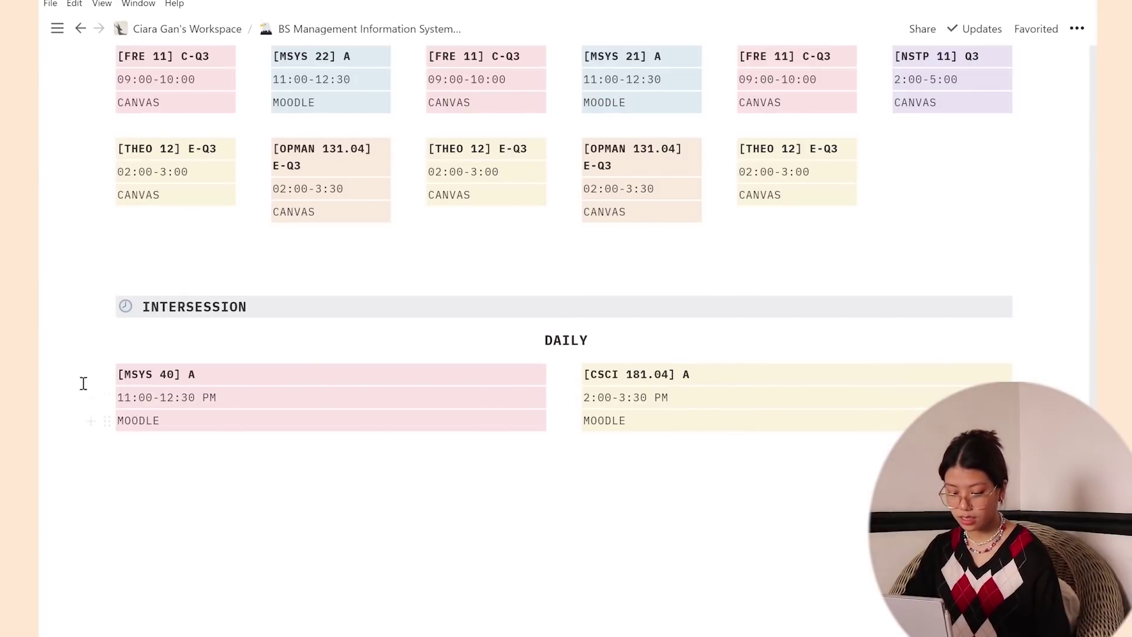
scroll(624, 390, up, 8)
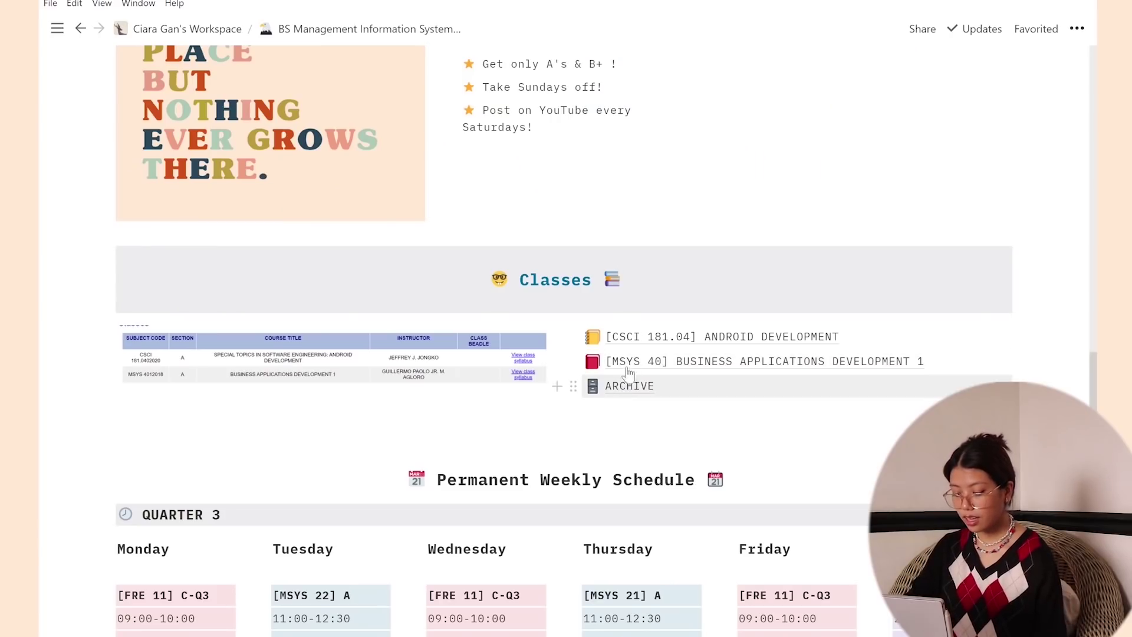
click(640, 345)
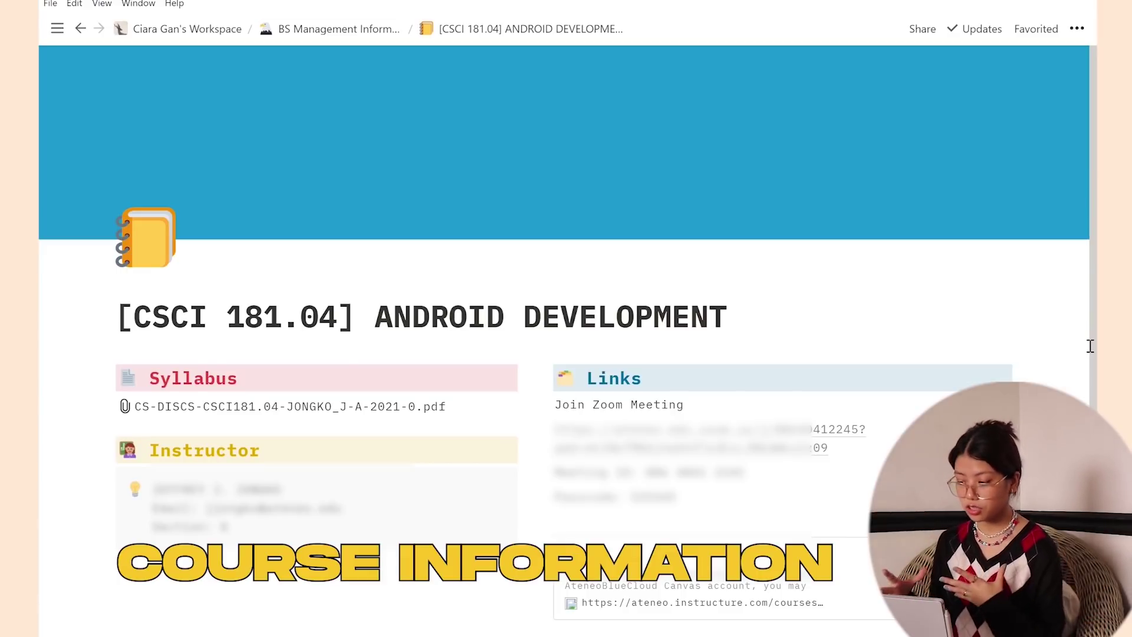
click(353, 43)
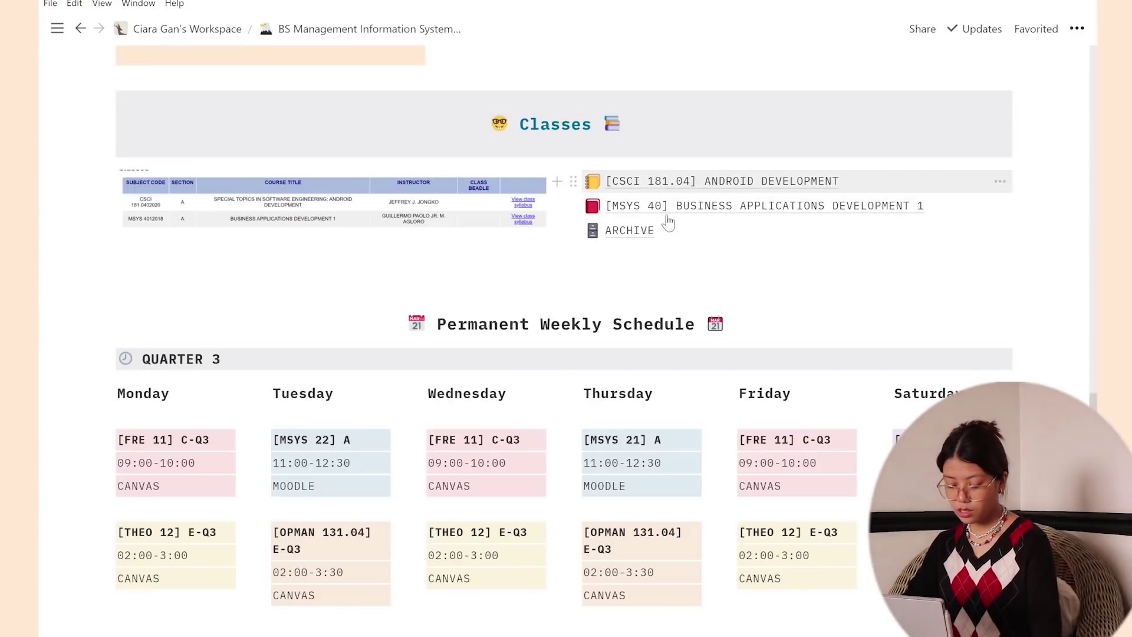
View the ARCHIVE page's past classes by quarter and return to the university page's Classes section.
click(629, 231)
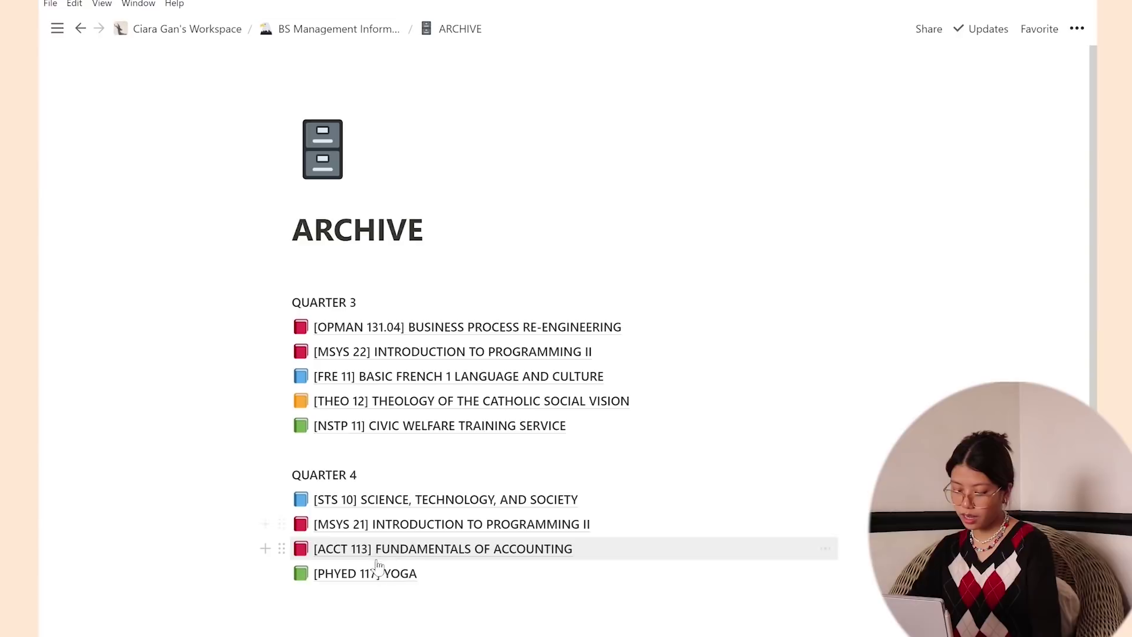
key(ctrl+[)
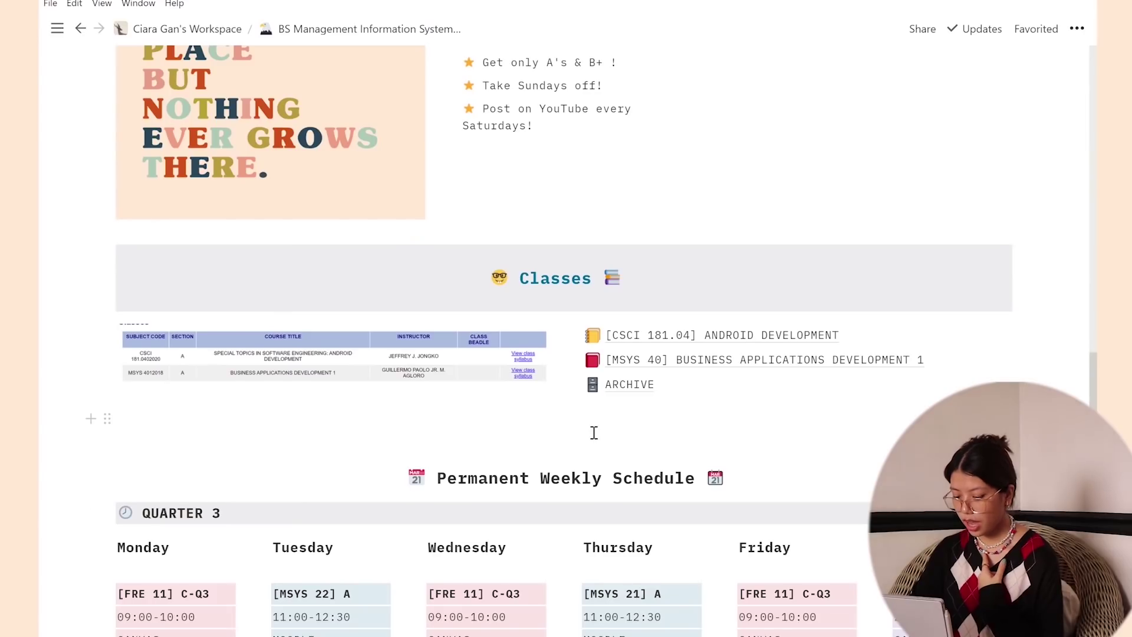
scroll(281, 435, down, 2)
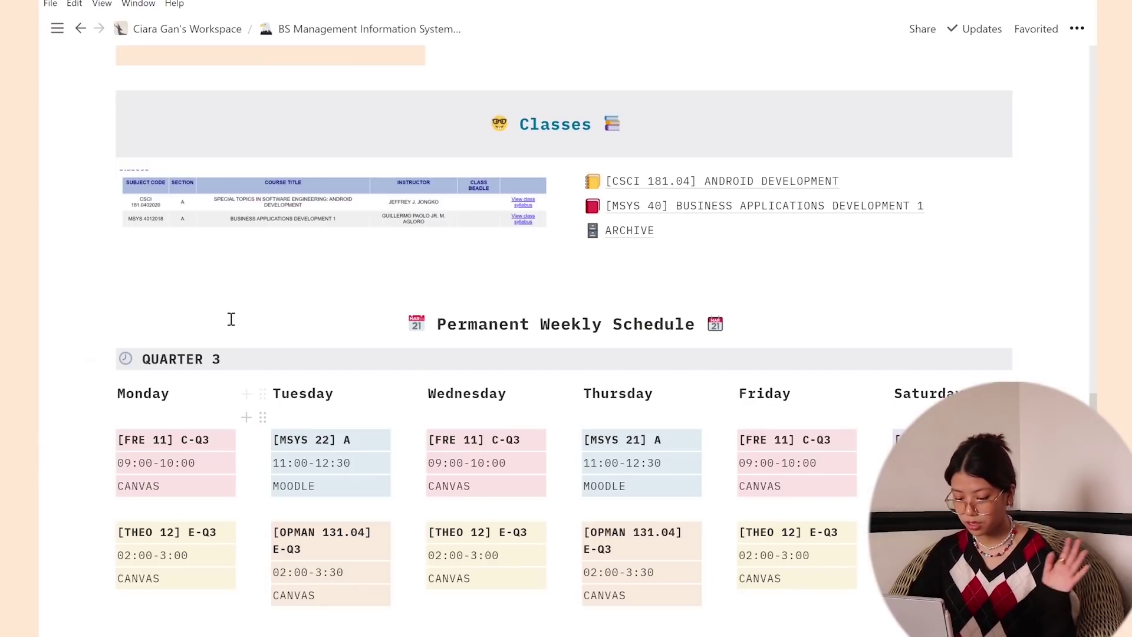
scroll(230, 319, up, 3)
Open the shared OPMAN page and examine its table of lecture notes.
mouse_move(57, 29)
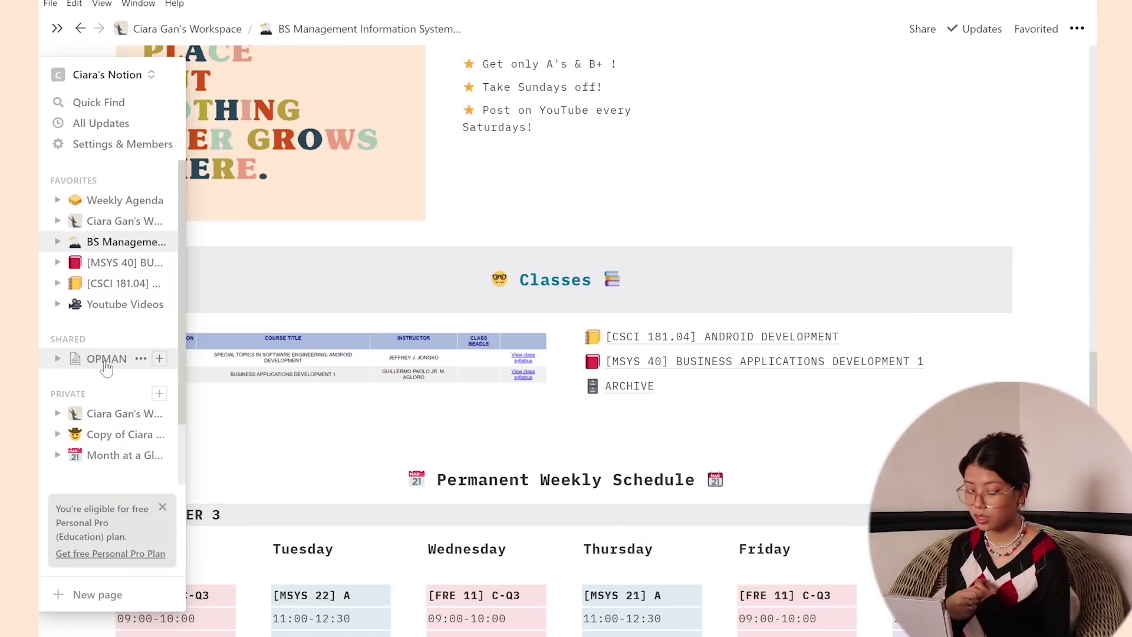
click(105, 362)
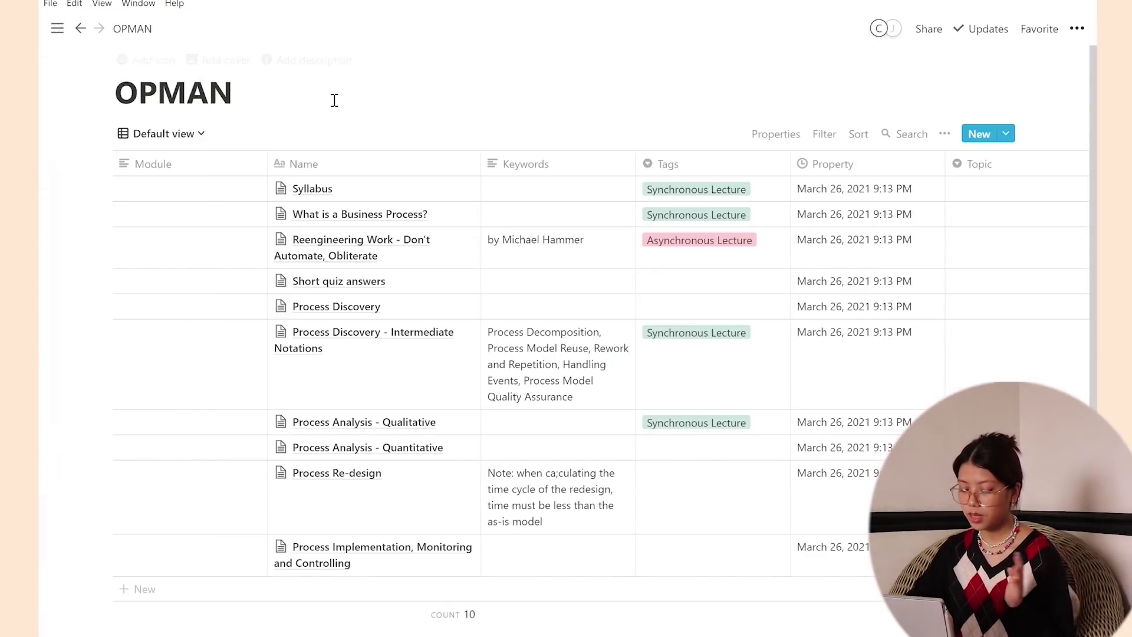
click(188, 162)
click(188, 168)
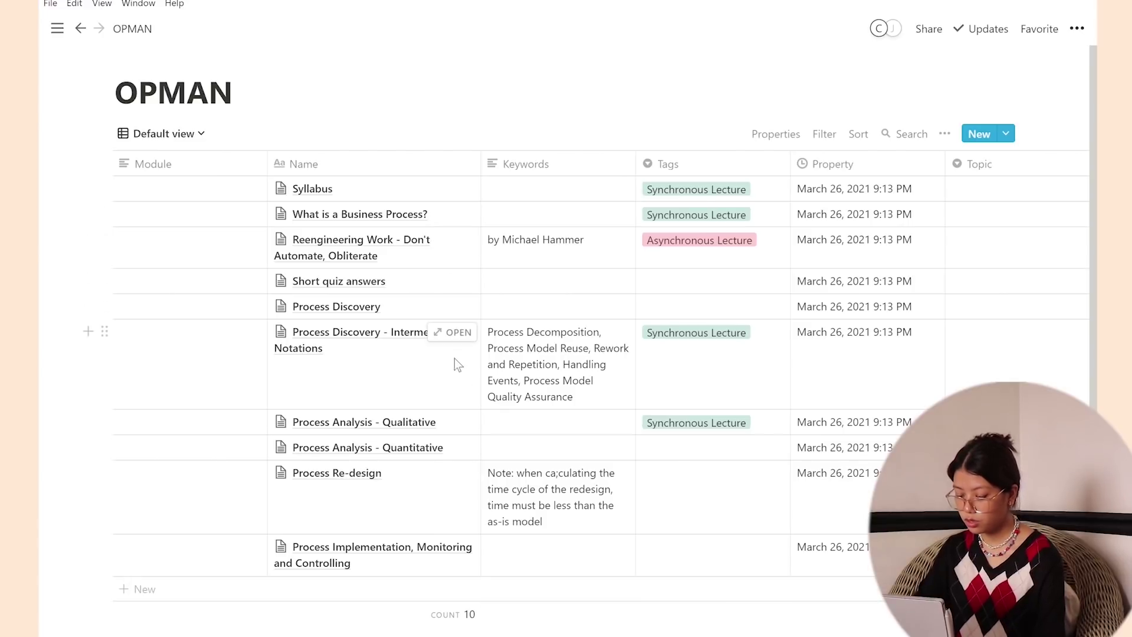
Open the "Process Discovery - Intermediate Notations" entry as a preview and check the options available for its Tags property.
click(459, 333)
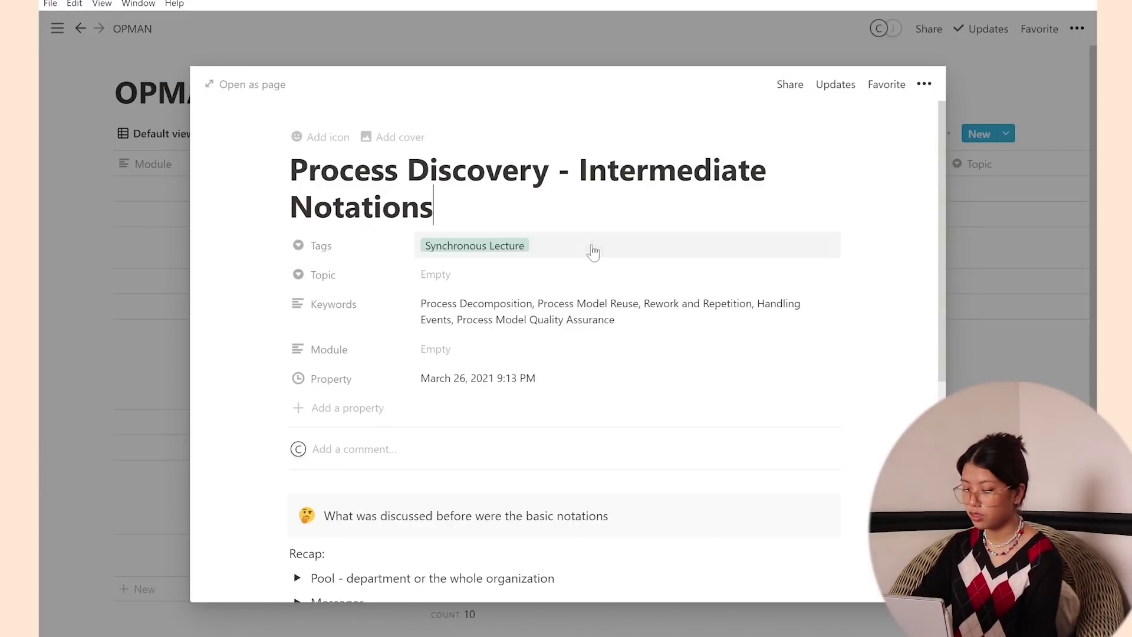
click(497, 246)
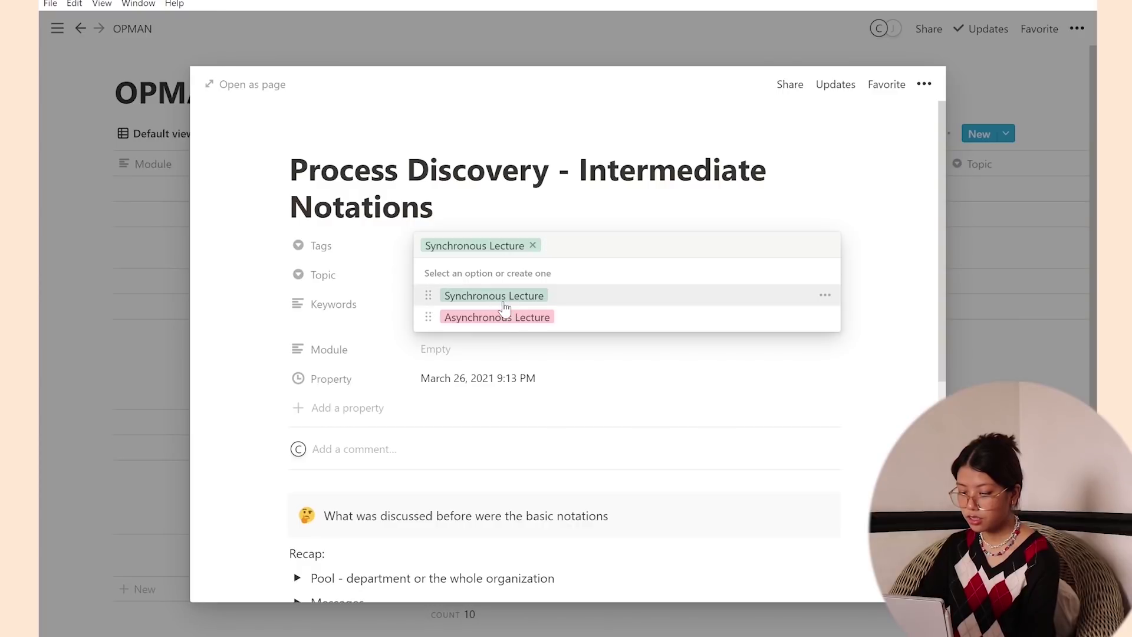
click(384, 270)
Look through the entry's notes with the Recap toggles expanded, including Messages and Assignment solutions, down to the Topics list.
scroll(323, 400, down, 6)
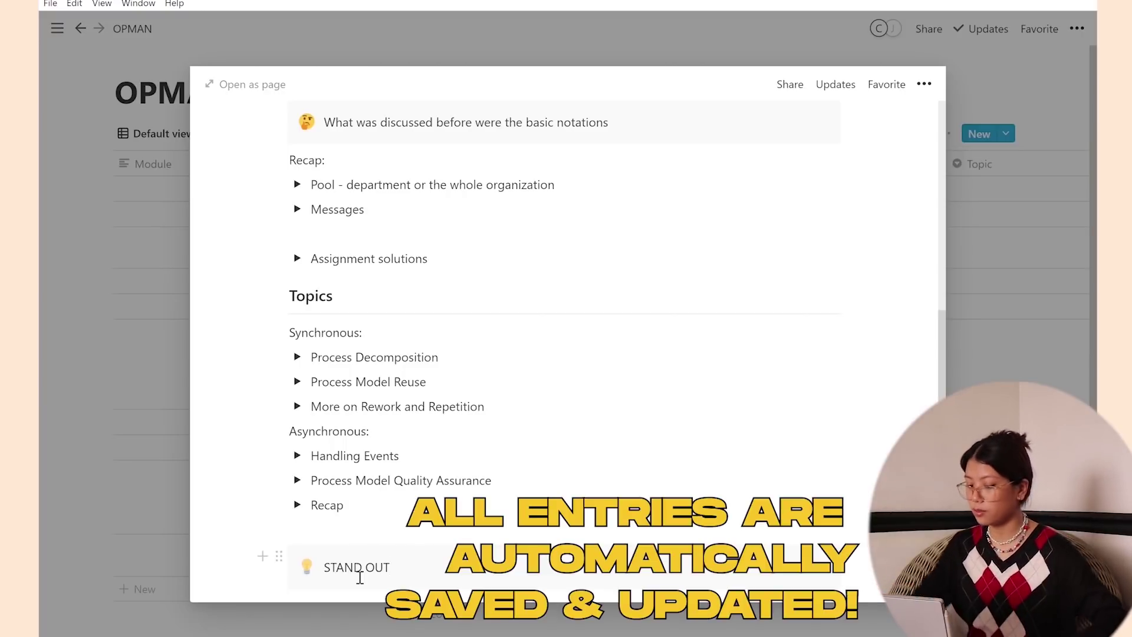
scroll(361, 403, up, 1)
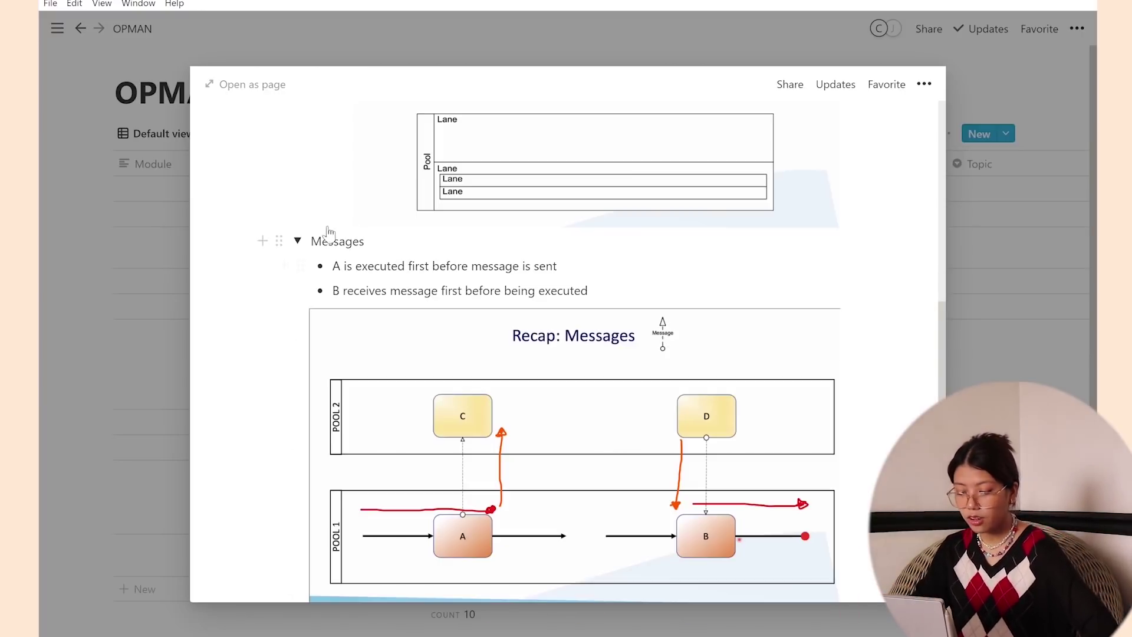
scroll(322, 236, up, 4)
scroll(320, 222, down, 15)
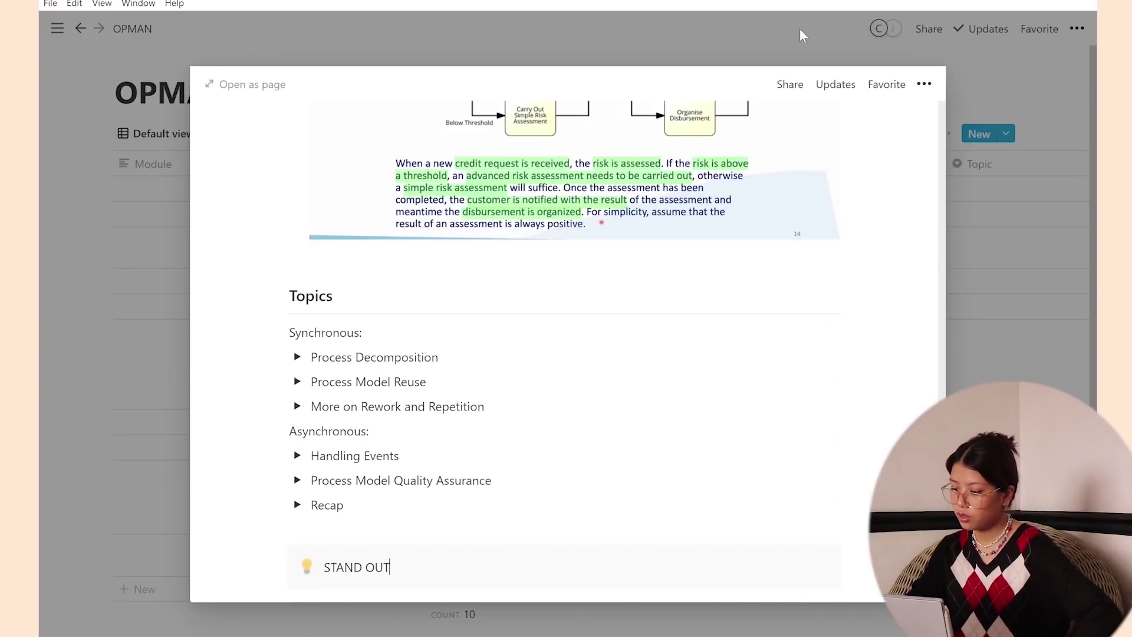
Open the "Process Discovery - Intermediate Notations" entry as a full page and read through its notes to the Assignment #2 Solution diagram.
click(251, 85)
scroll(345, 363, down, 10)
scroll(345, 363, down, 15)
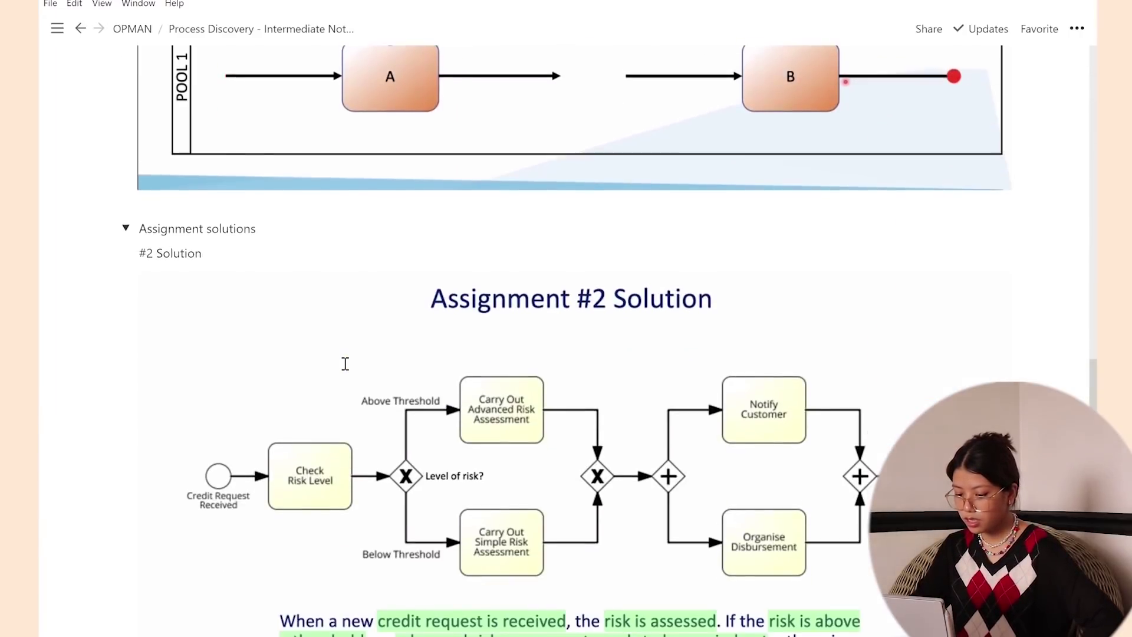